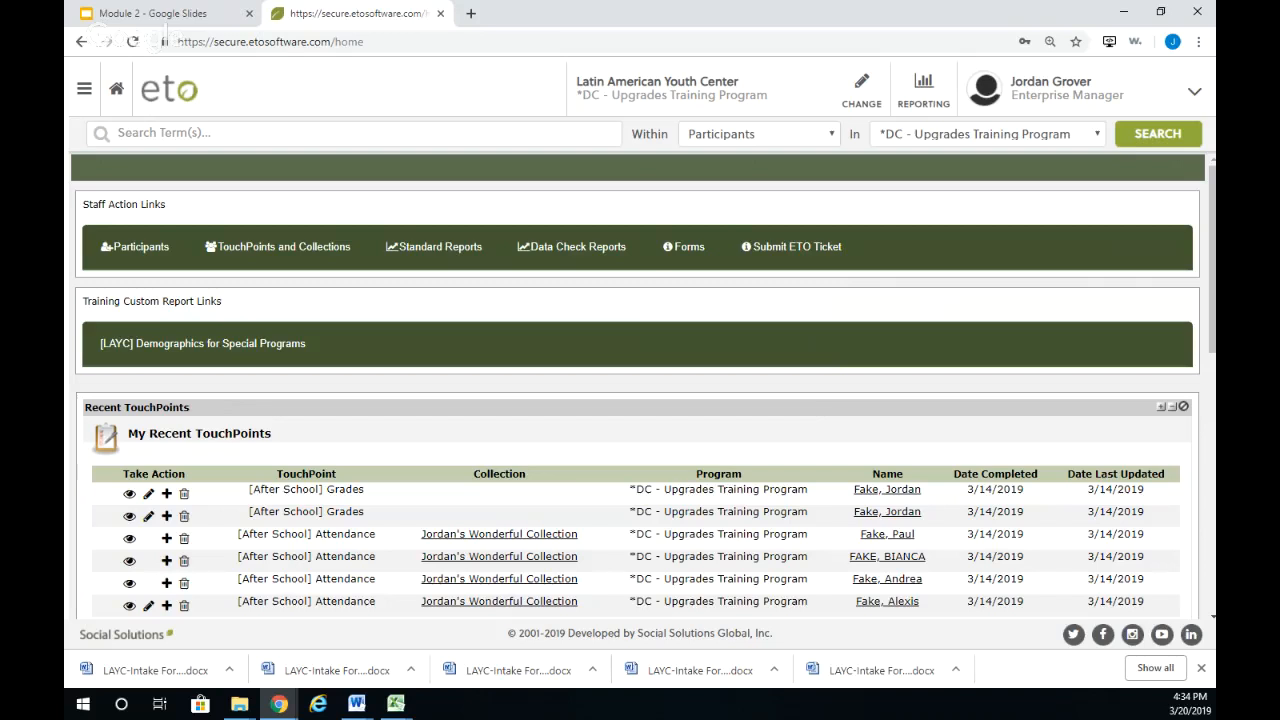
Step: Start enrolling an existing participant and search for candidates by the participant's last name
mouse_move(164, 250)
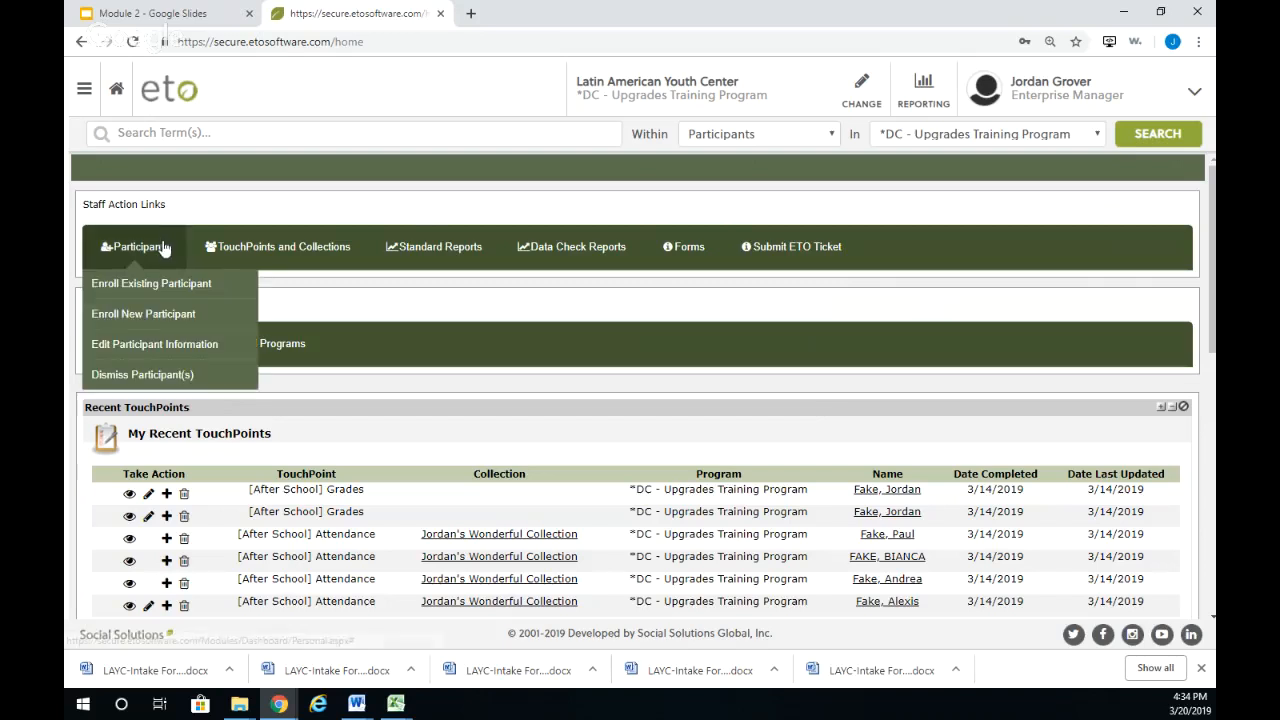
left_click(184, 291)
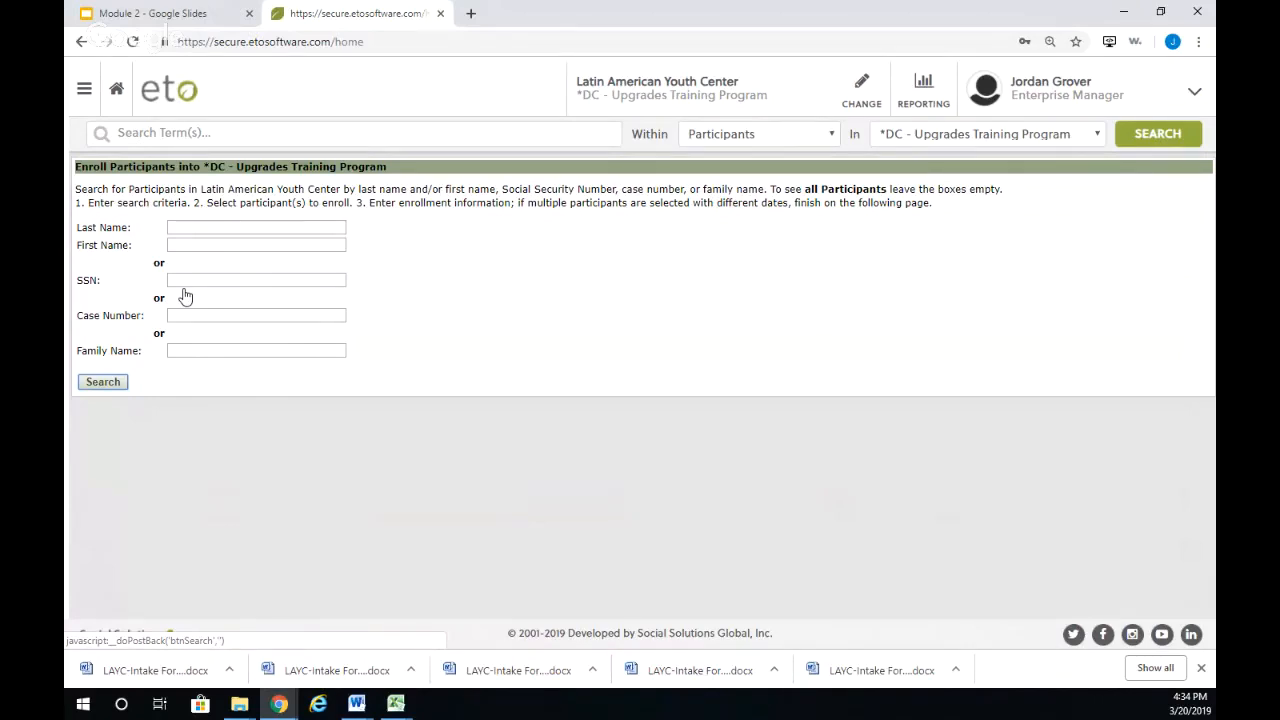
left_click(194, 230)
type("fa")
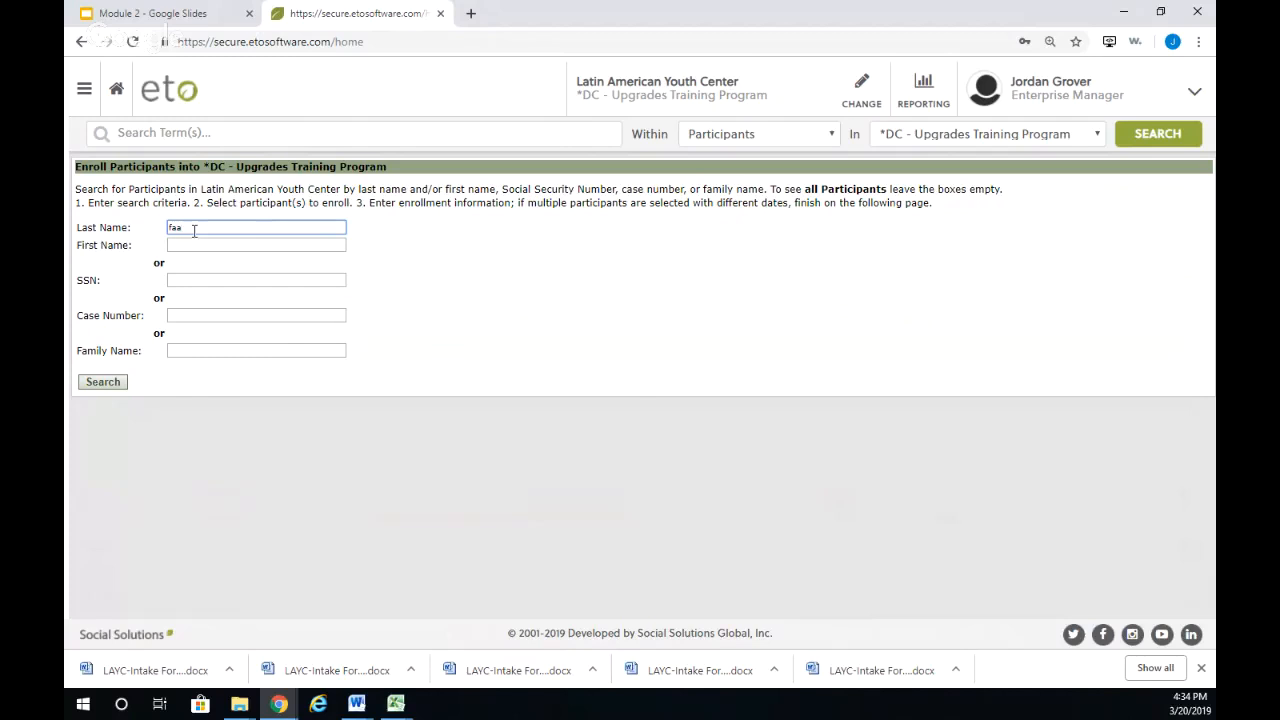
type("ke")
key("Return")
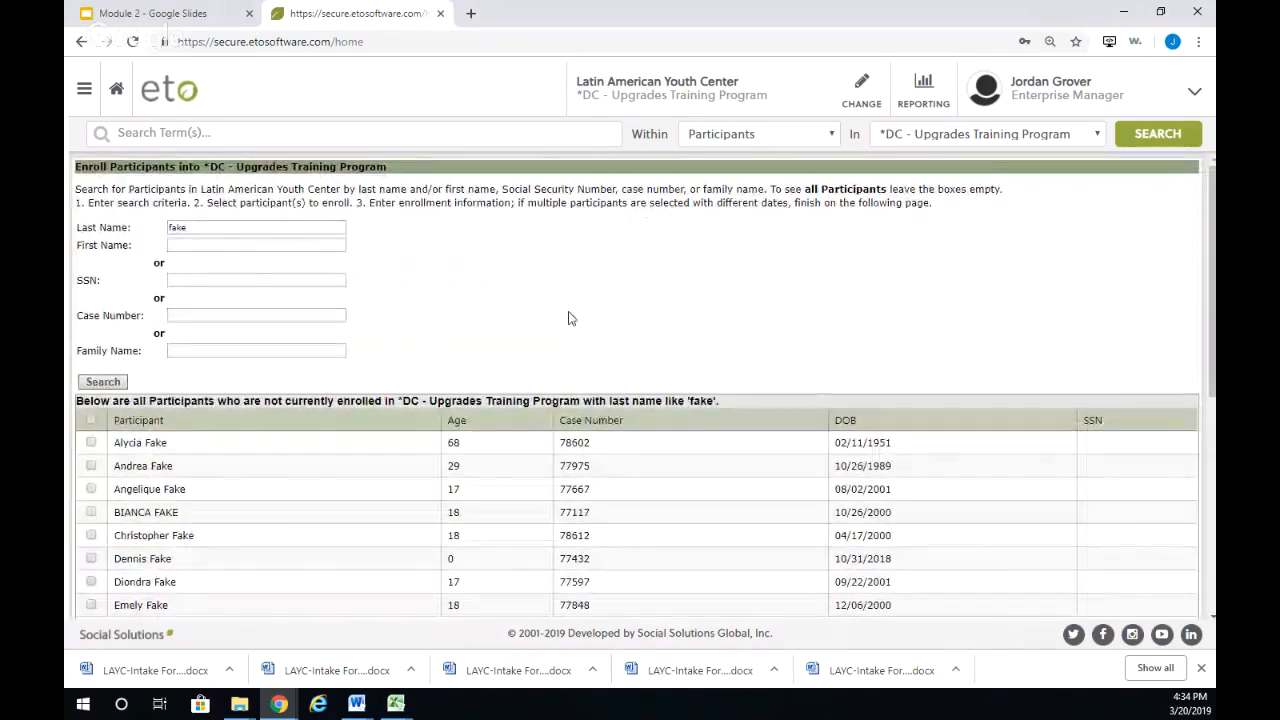
Step: Enroll the second participant in the search results with a program start date of 3/1/2019
left_click(90, 467)
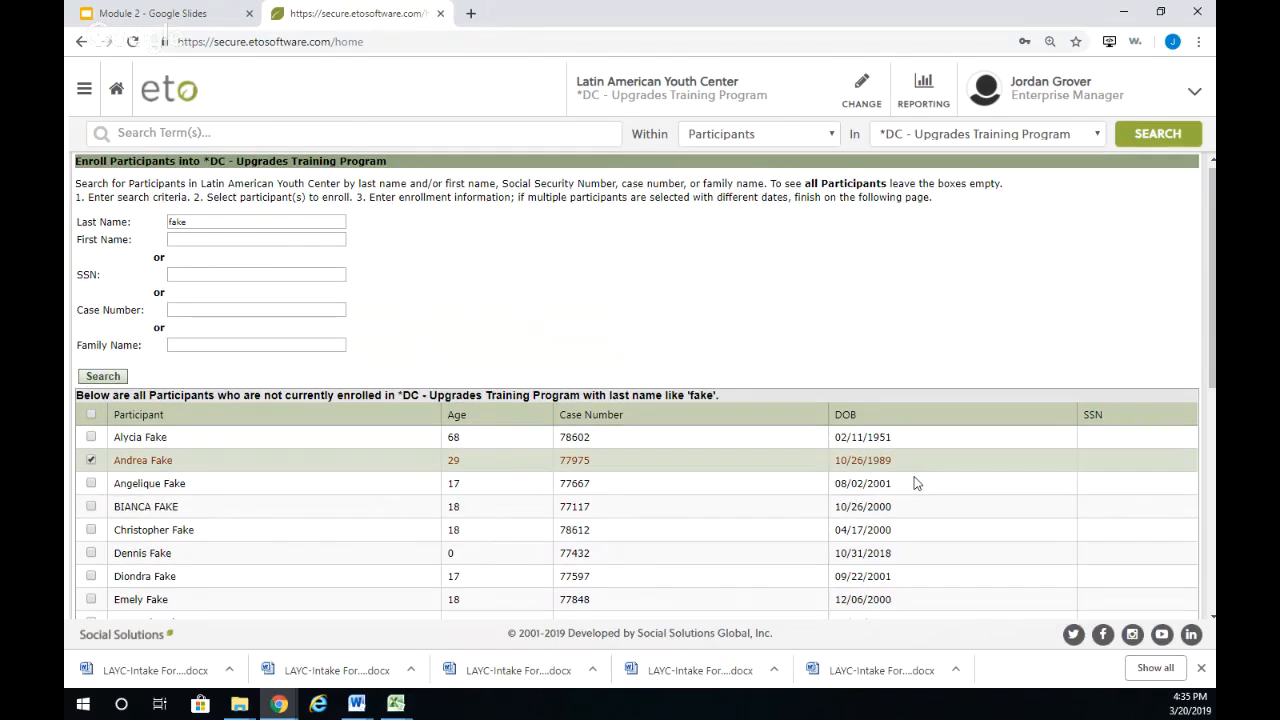
scroll(916, 484, "down", 5)
left_click(265, 585)
triple_click(265, 585)
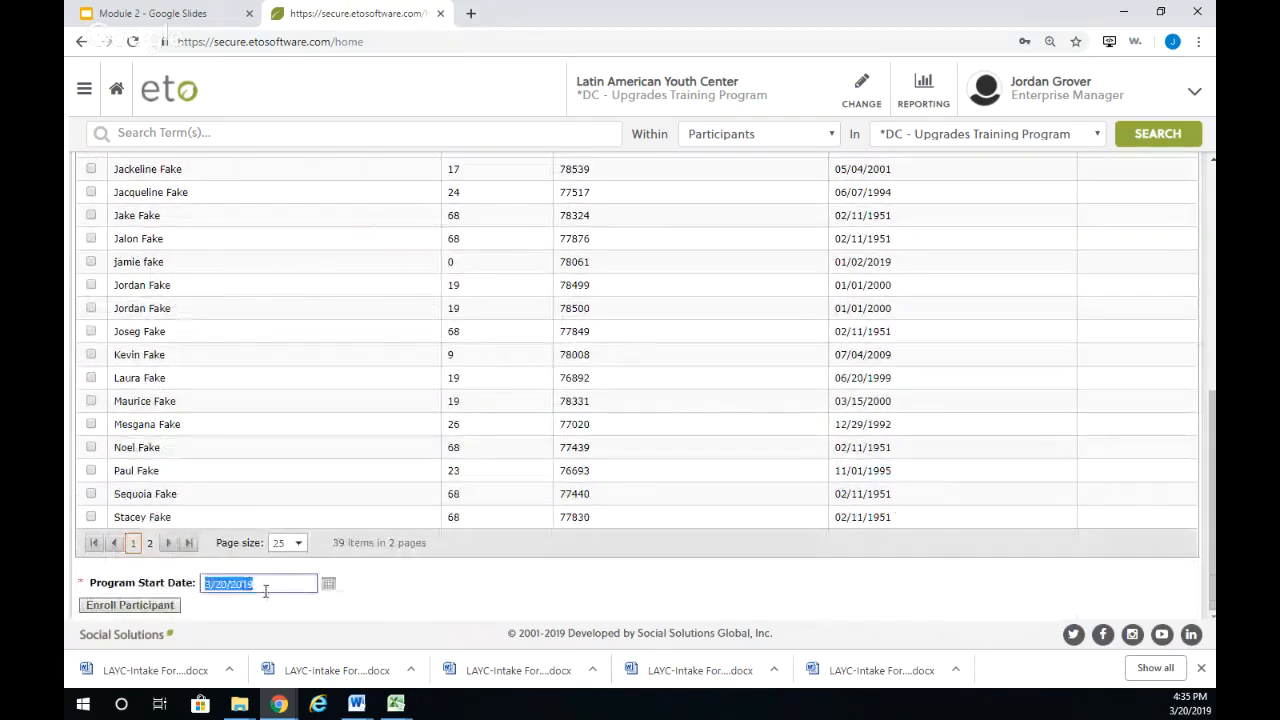
left_click(265, 591)
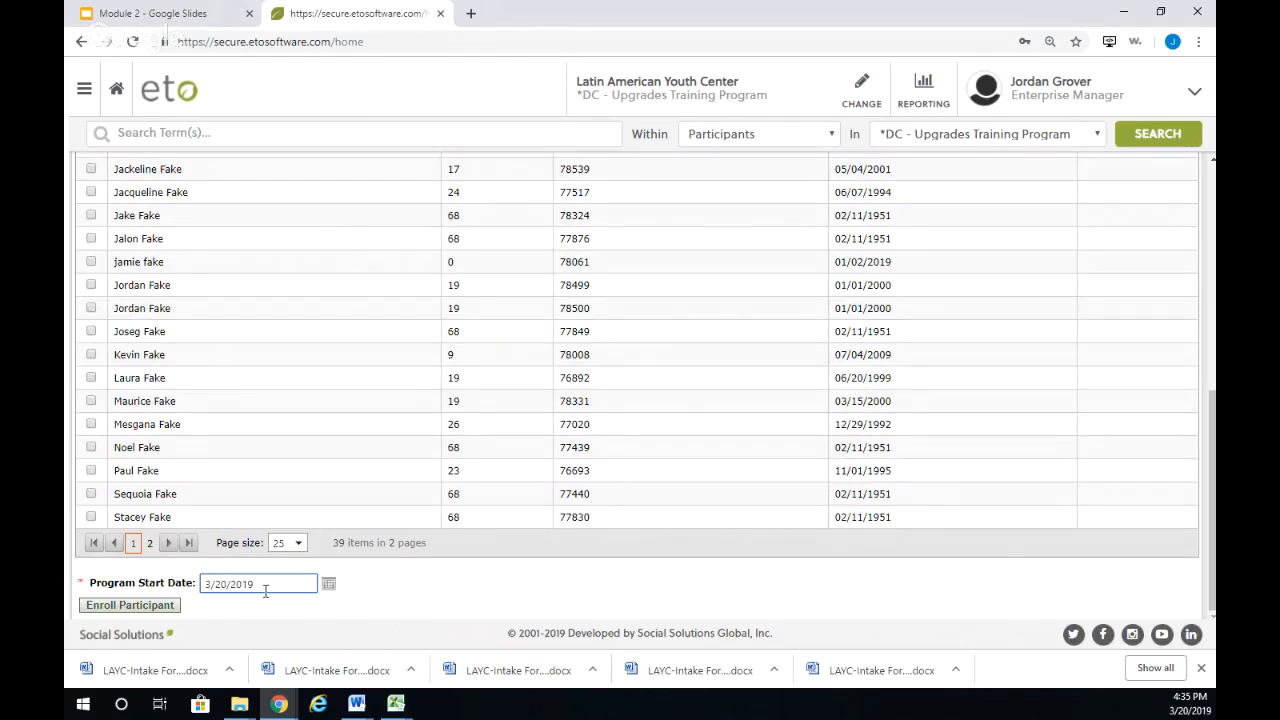
left_click_drag(265, 591, 208, 588)
type("3/1/2019")
left_click(157, 603)
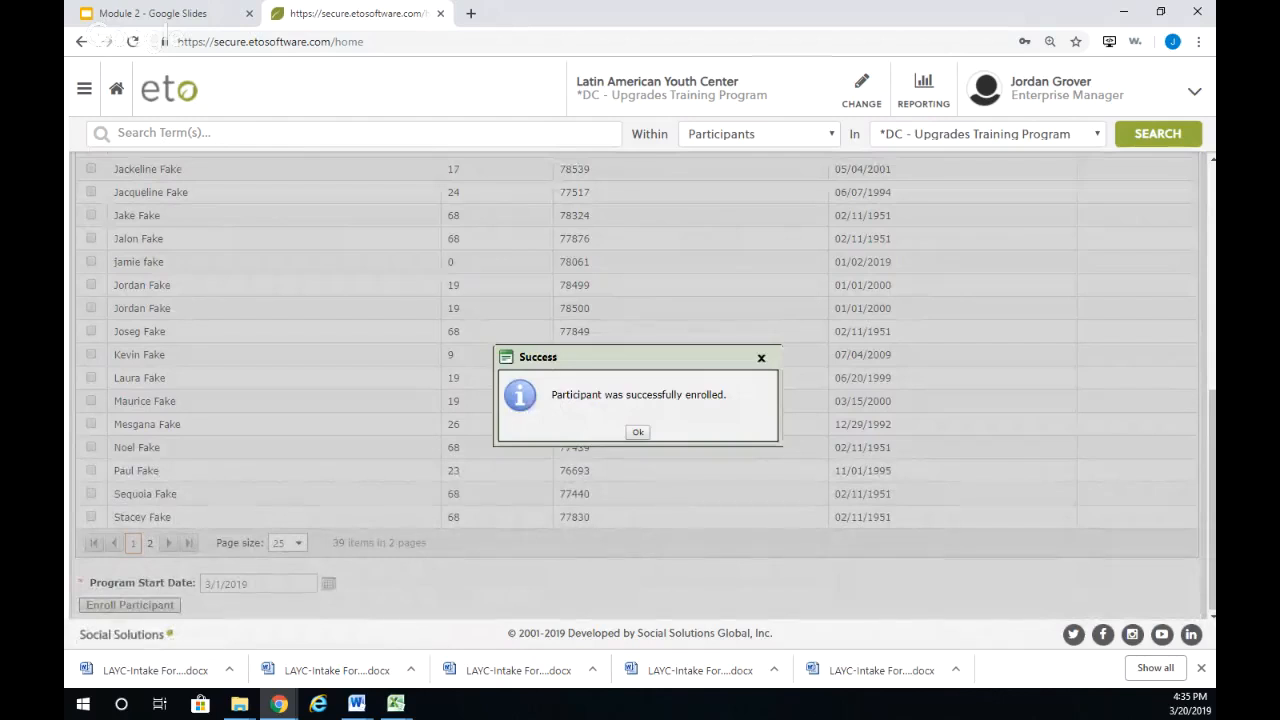
Step: Dismiss the enrollment confirmation and review the participant's dashboard, including the participant information, collection memberships and program history
left_click(638, 432)
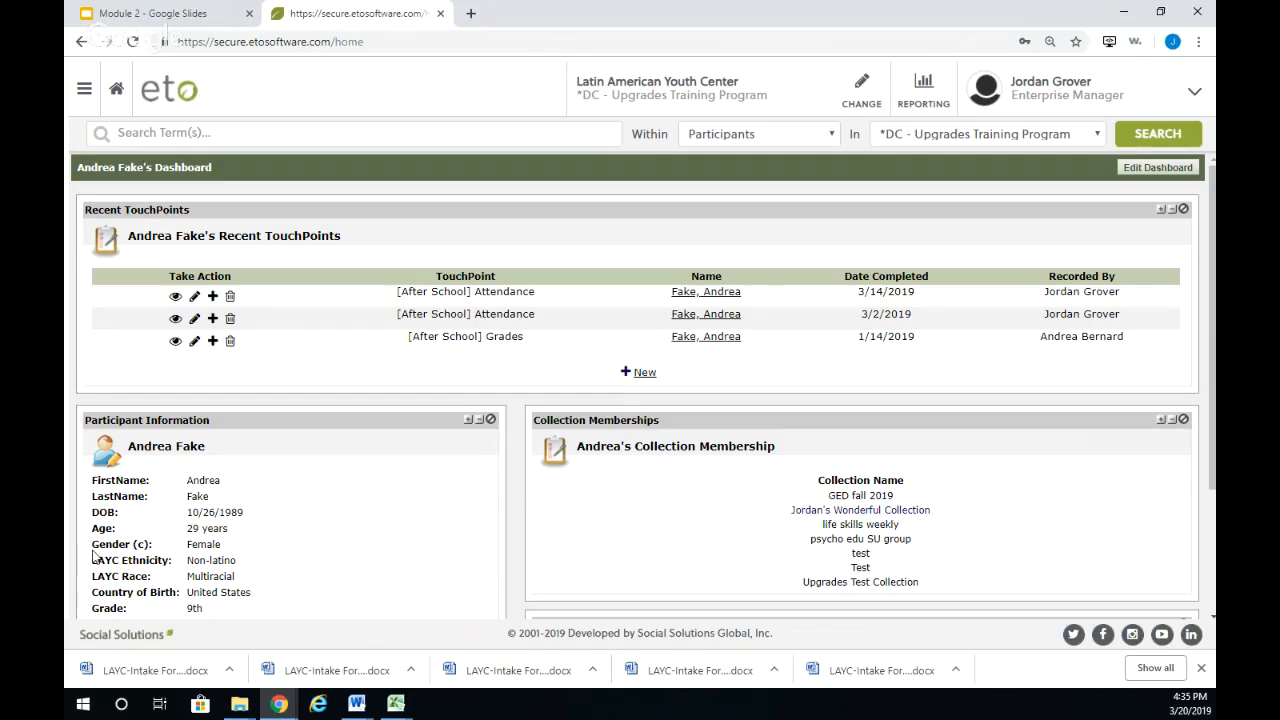
scroll(116, 537, "down", 1)
scroll(116, 537, "down", 2)
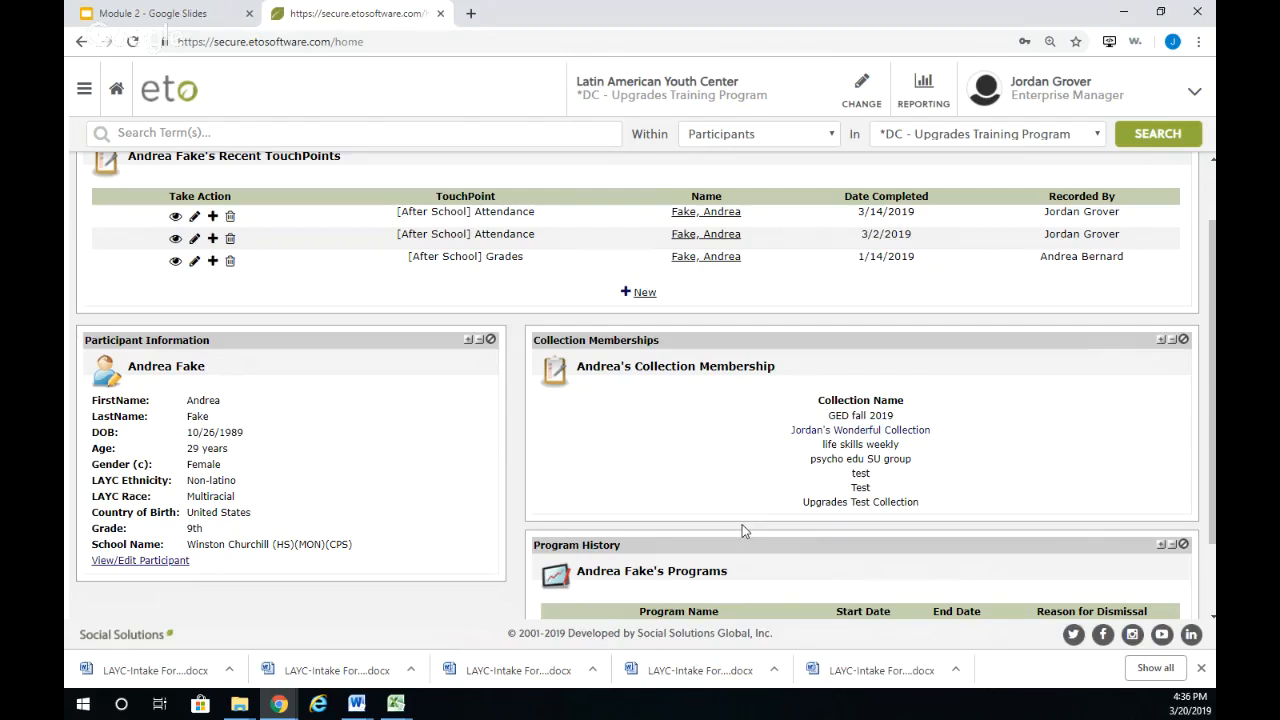
Step: Open the enrollment form for a new participant from the home page and set the program start date to 3/1/2019
left_click(116, 89)
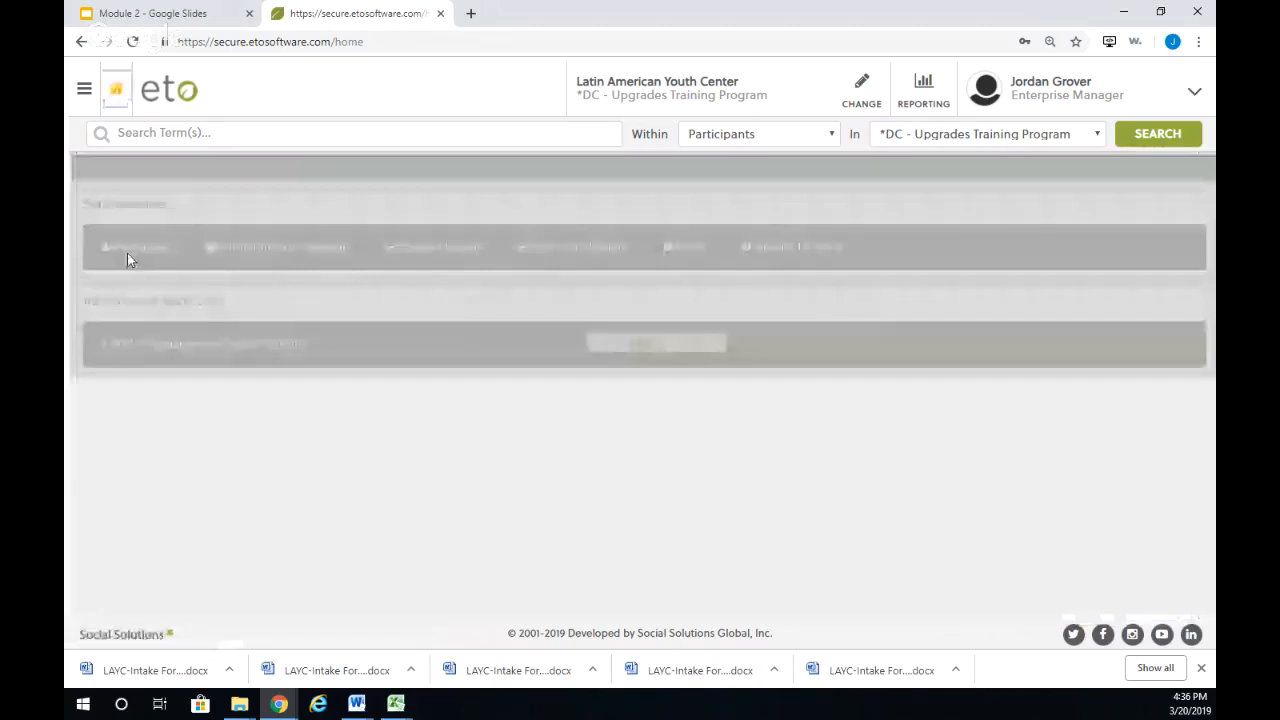
left_click(127, 259)
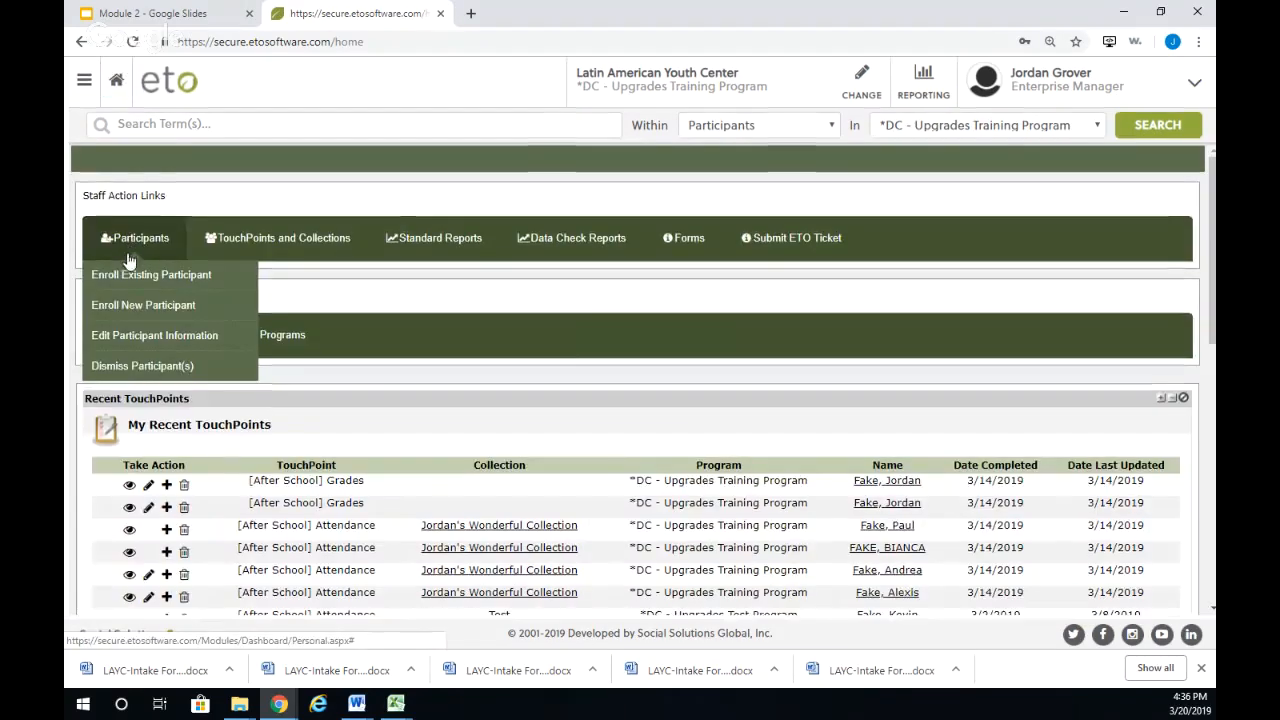
left_click(141, 308)
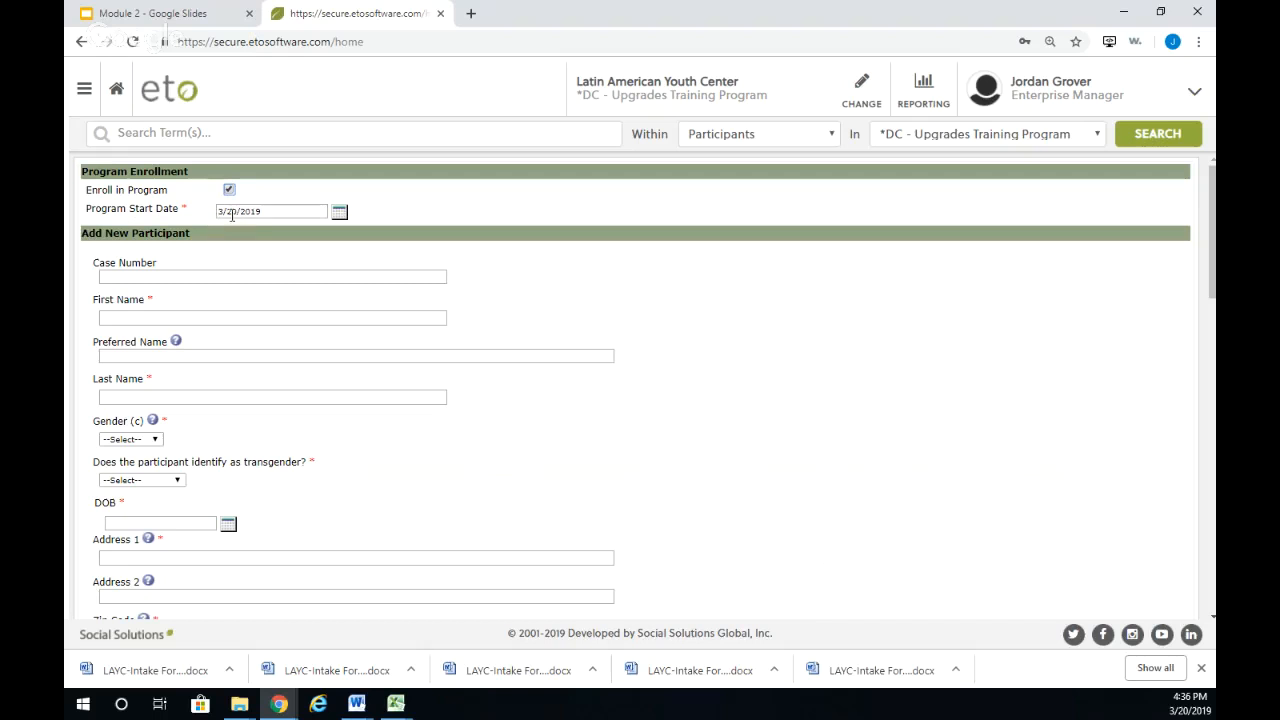
left_click_drag(279, 211, 219, 211)
type("3/1/2")
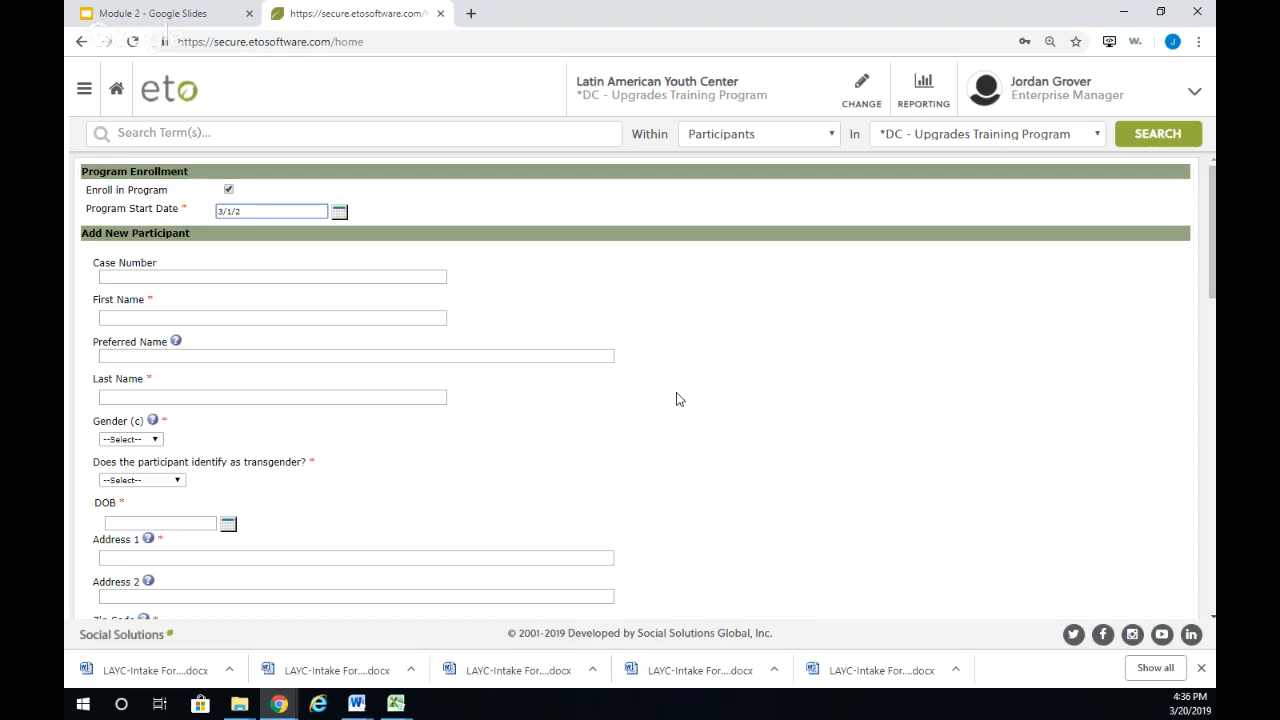
type("019")
Step: Enter the new participant's first and last name, leaving the preferred name blank
left_click(158, 314)
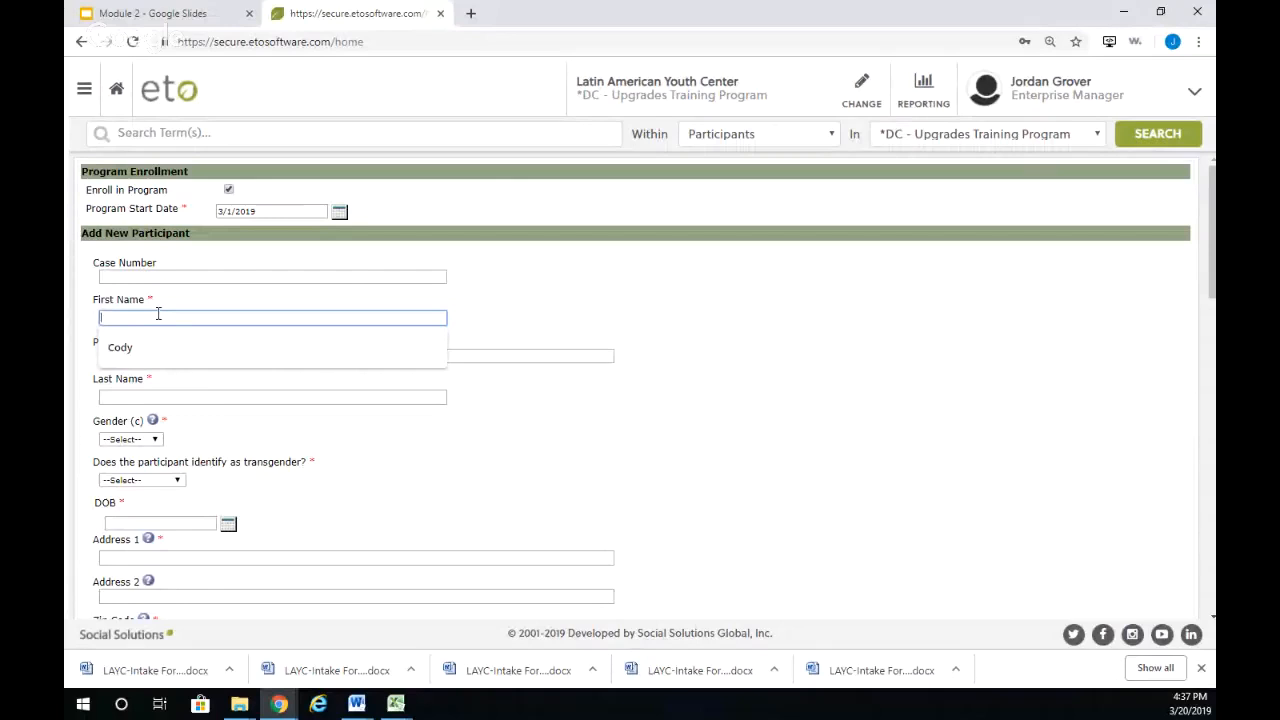
type("Jordan")
key("Tab")
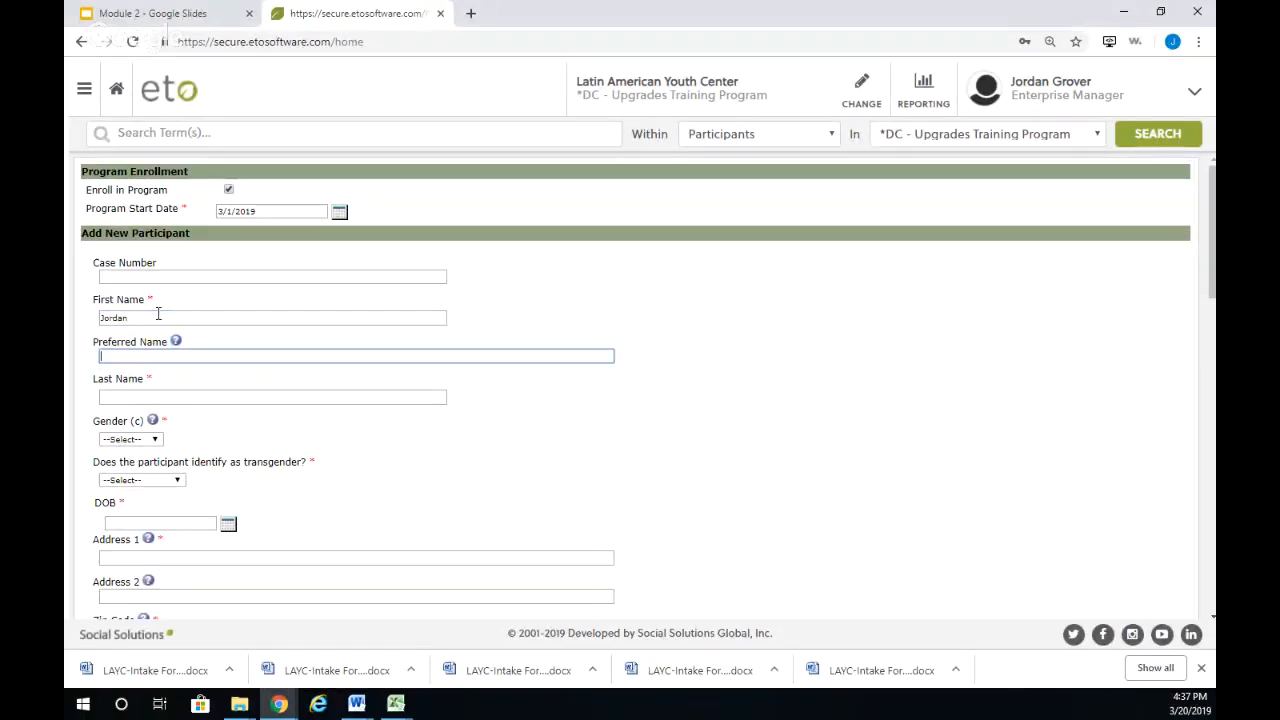
key("Tab")
type("Fake")
Step: Set the gender to Female and answer No to whether the participant identifies as transgender
key("Tab")
key("f")
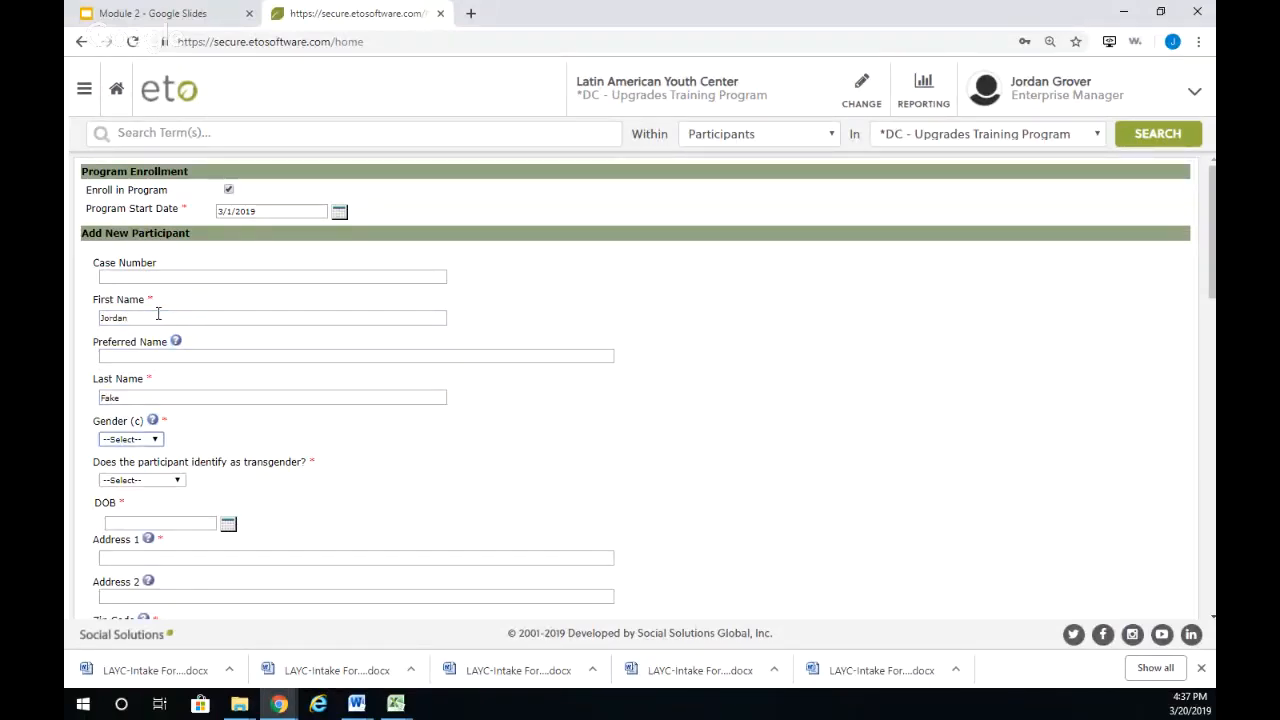
key("Tab")
key("n")
key("Tab")
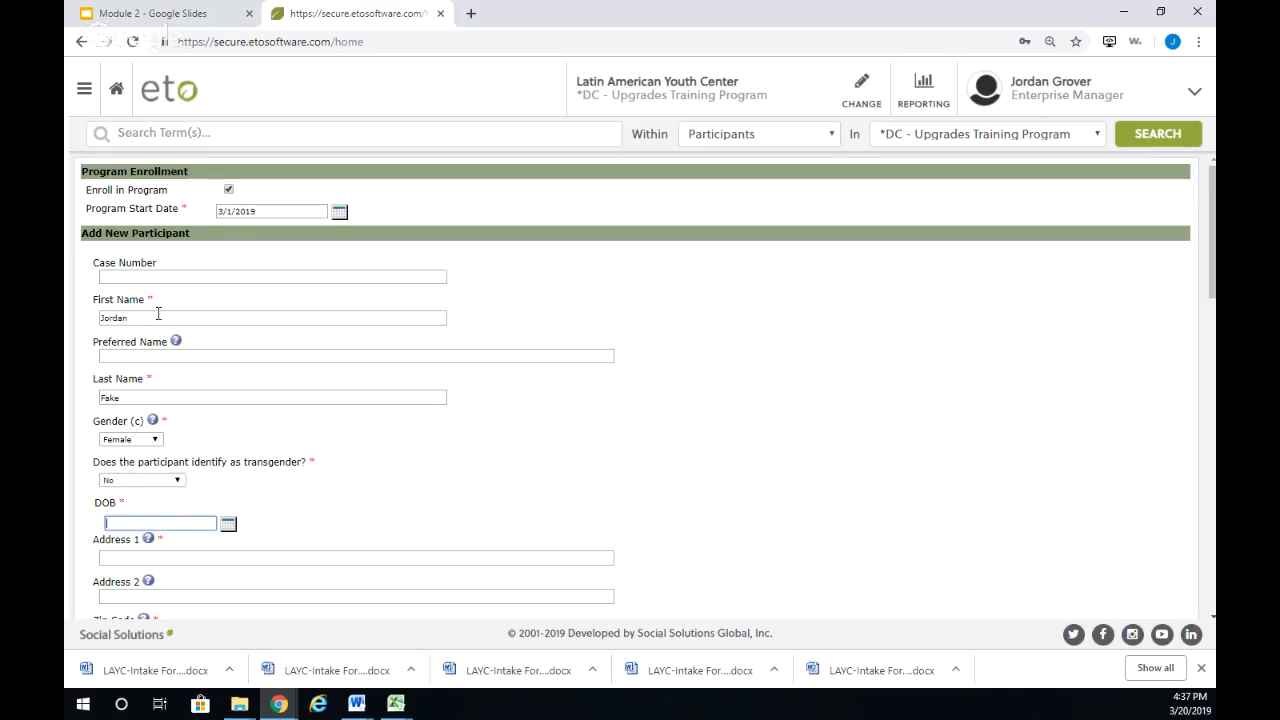
Step: Enter the participant's date of birth and fill in the street address from the saved address suggestion
type("6/1/2000")
key("Tab")
key("Tab")
key("Tab")
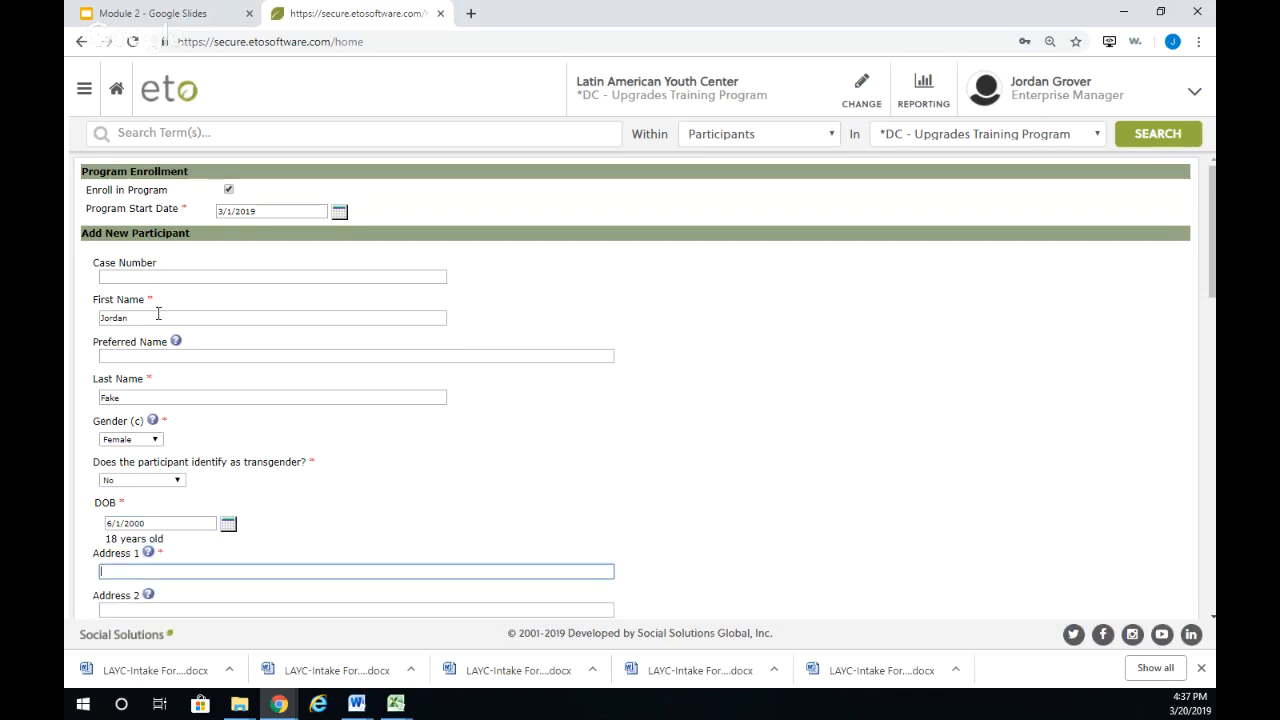
type("1419")
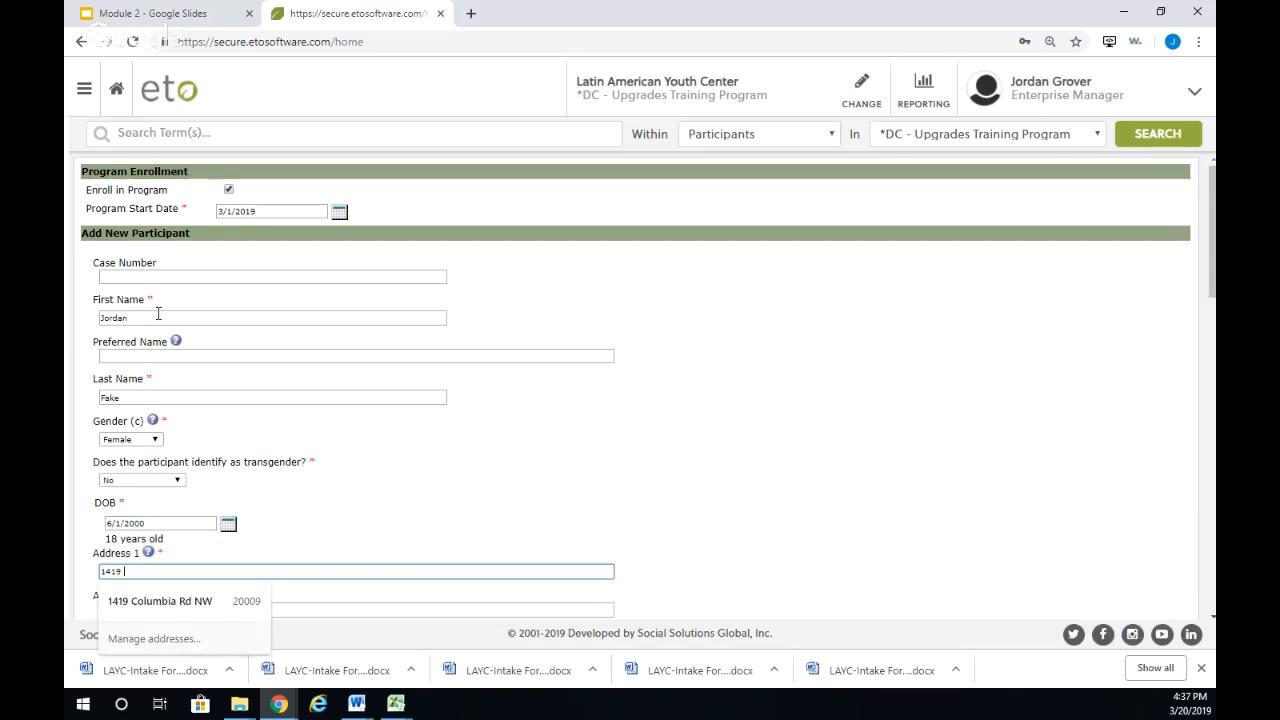
key("Down")
key("Return")
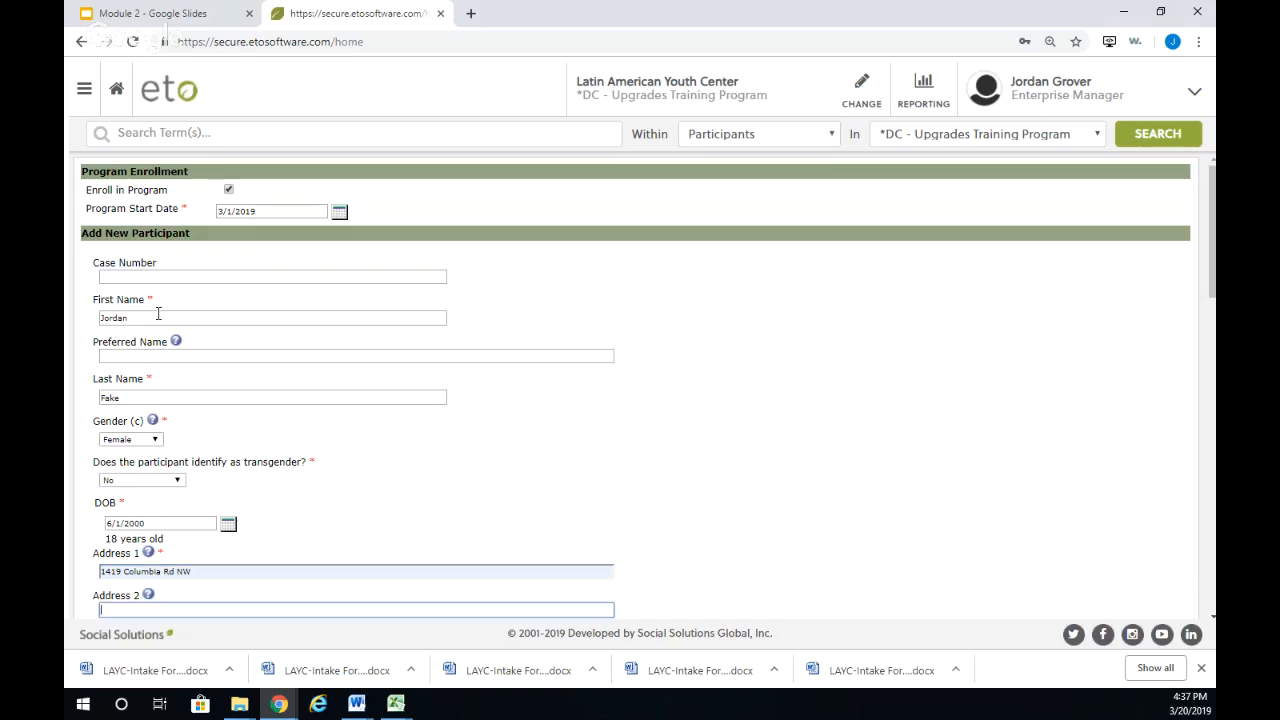
Step: Clear the autofilled cell phone number and e-mail address, keeping the zip code
scroll(158, 318, "down", 2)
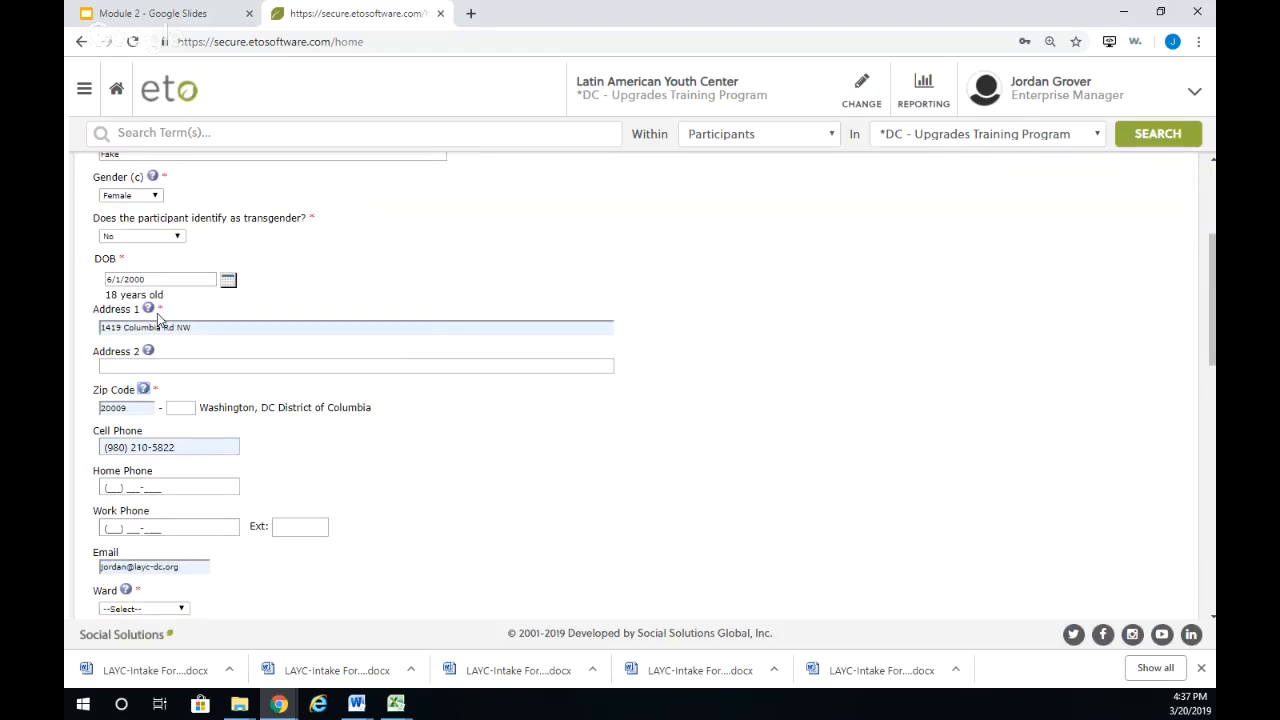
left_click(133, 410)
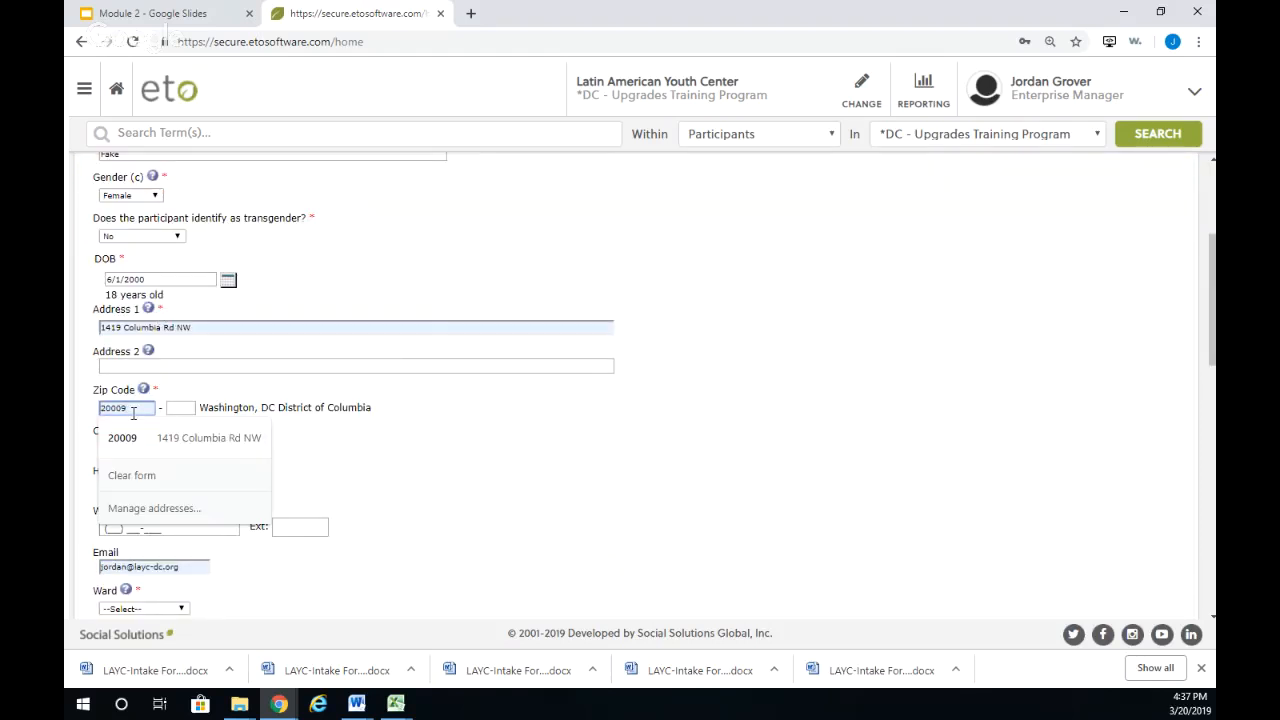
left_click(395, 463)
left_click_drag(230, 447, 90, 463)
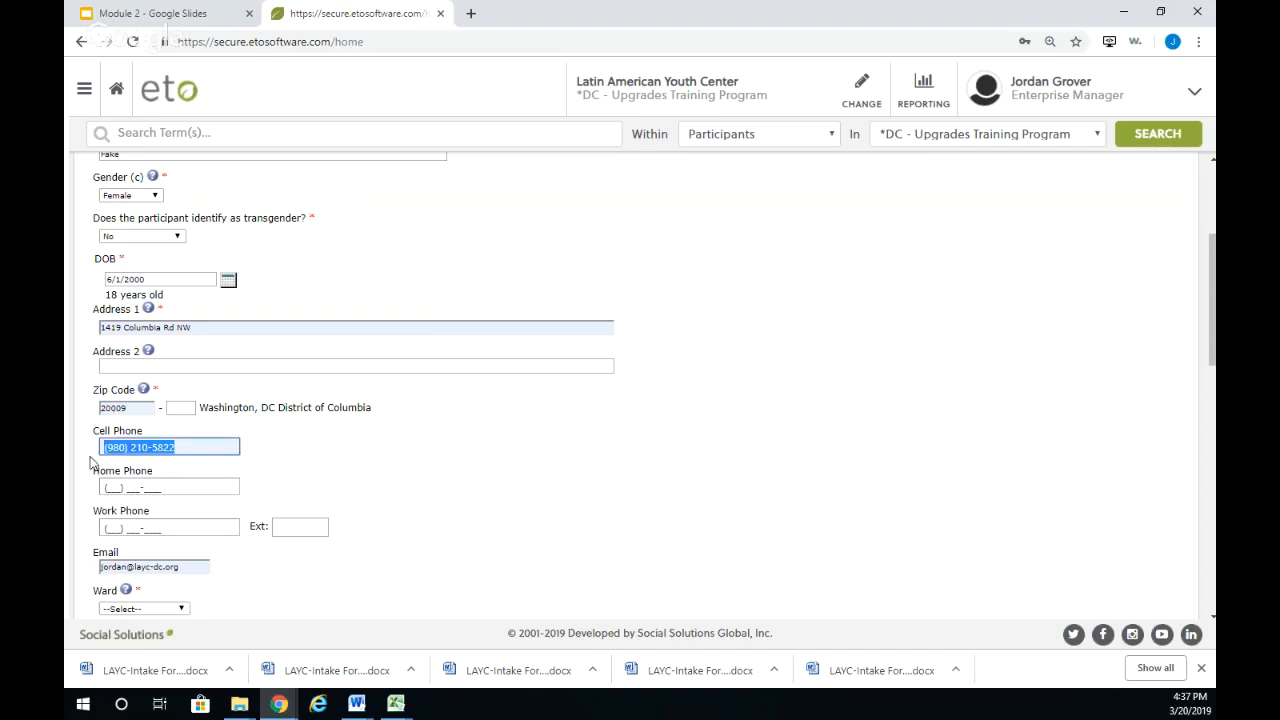
key("BackSpace")
left_click(491, 486)
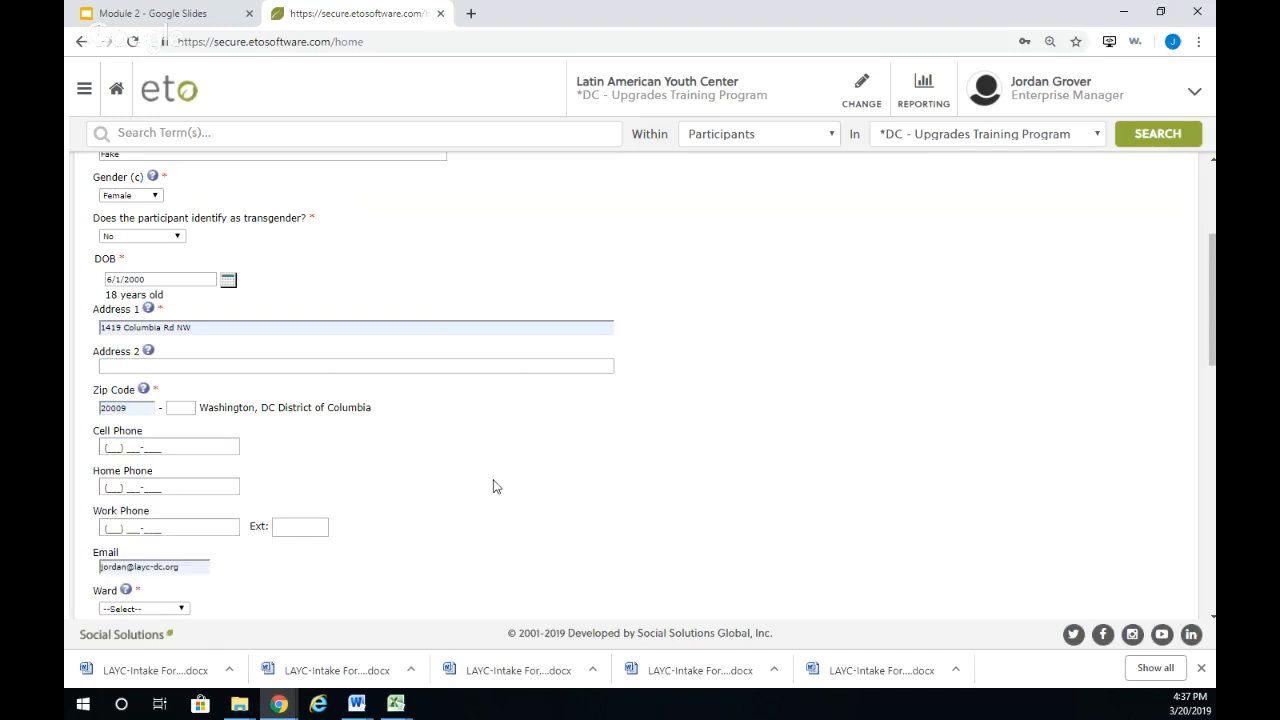
left_click(197, 567)
key("ctrl+a")
key("BackSpace")
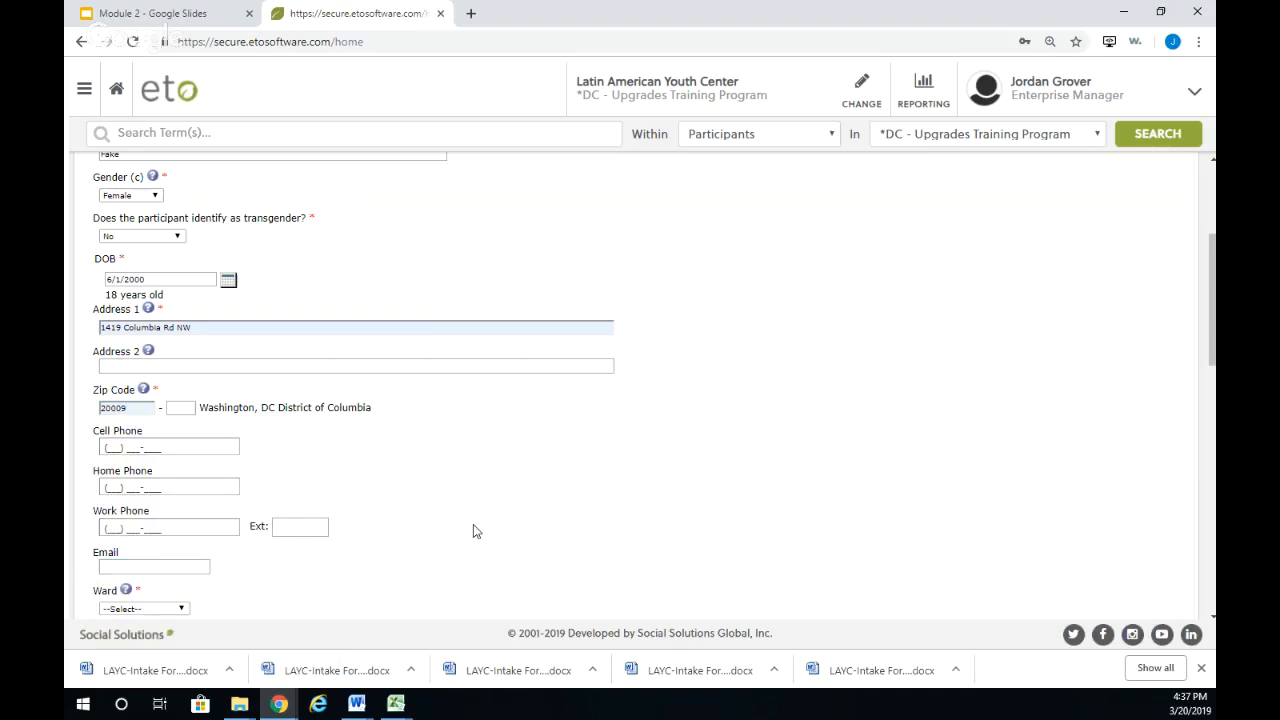
Step: Set the participant's ward to Ward 1, LAYC Ethnicity to Latino and LAYC Race to Other***
left_click(158, 608)
left_click(149, 501)
scroll(523, 594, "down", 2)
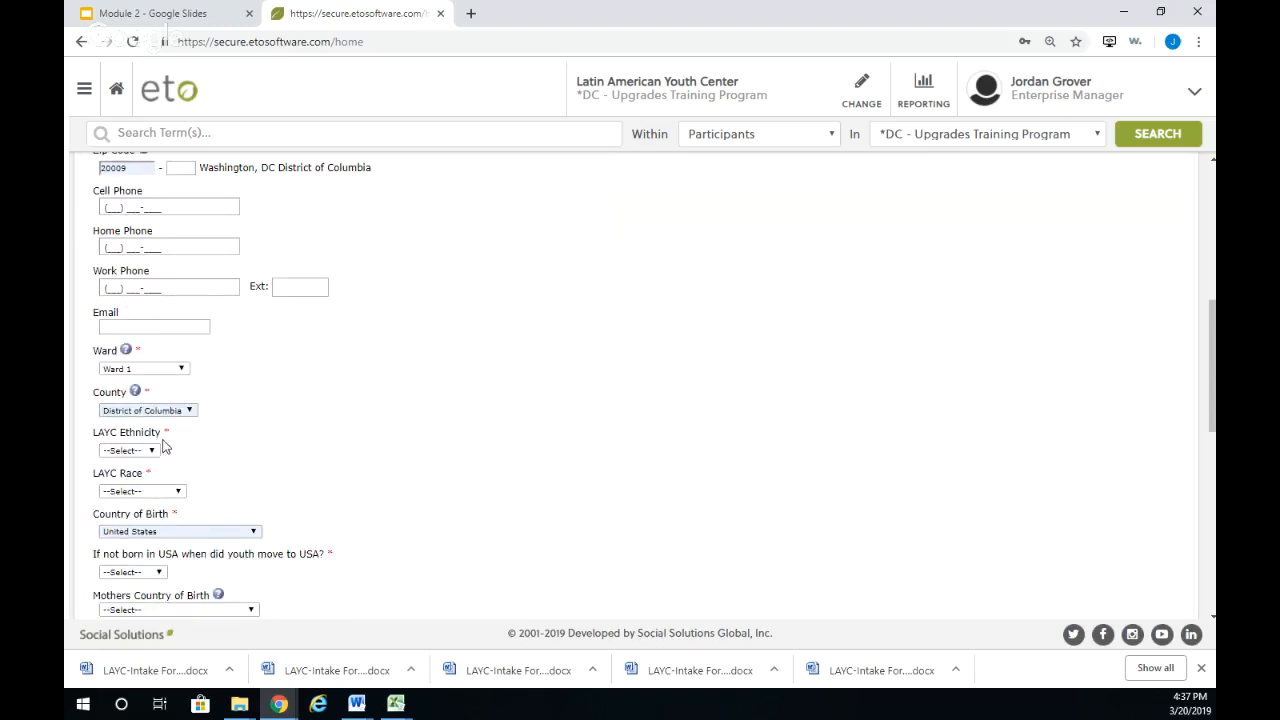
left_click(155, 451)
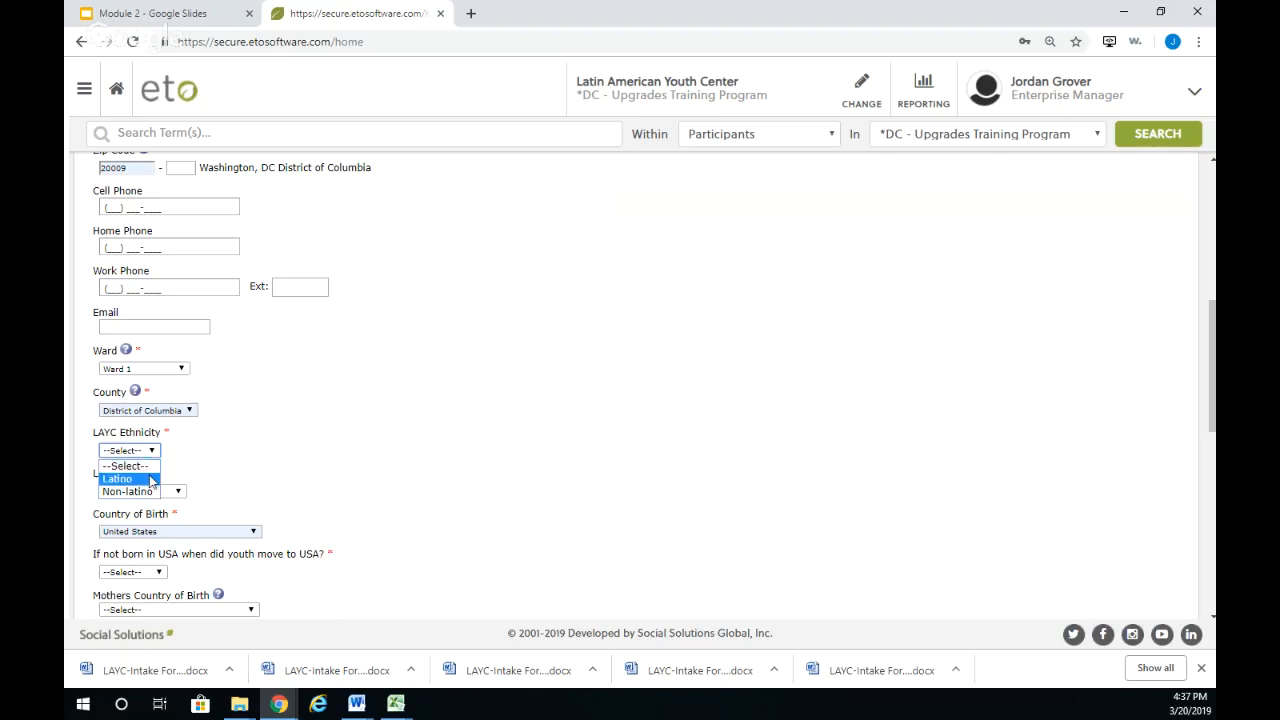
left_click(152, 470)
left_click(157, 491)
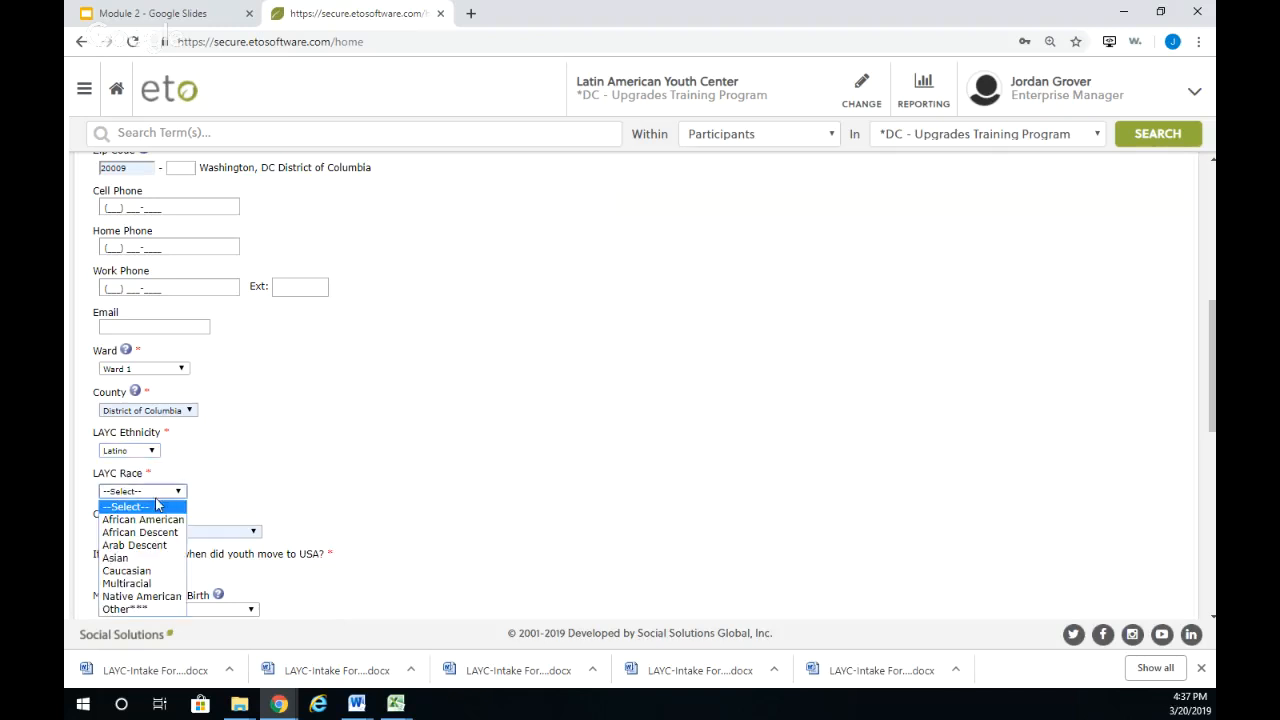
left_click(168, 609)
Step: Set the move-to-USA question to Born in USA and the primary language spoken at home to English and Spanish
scroll(163, 500, "down", 1)
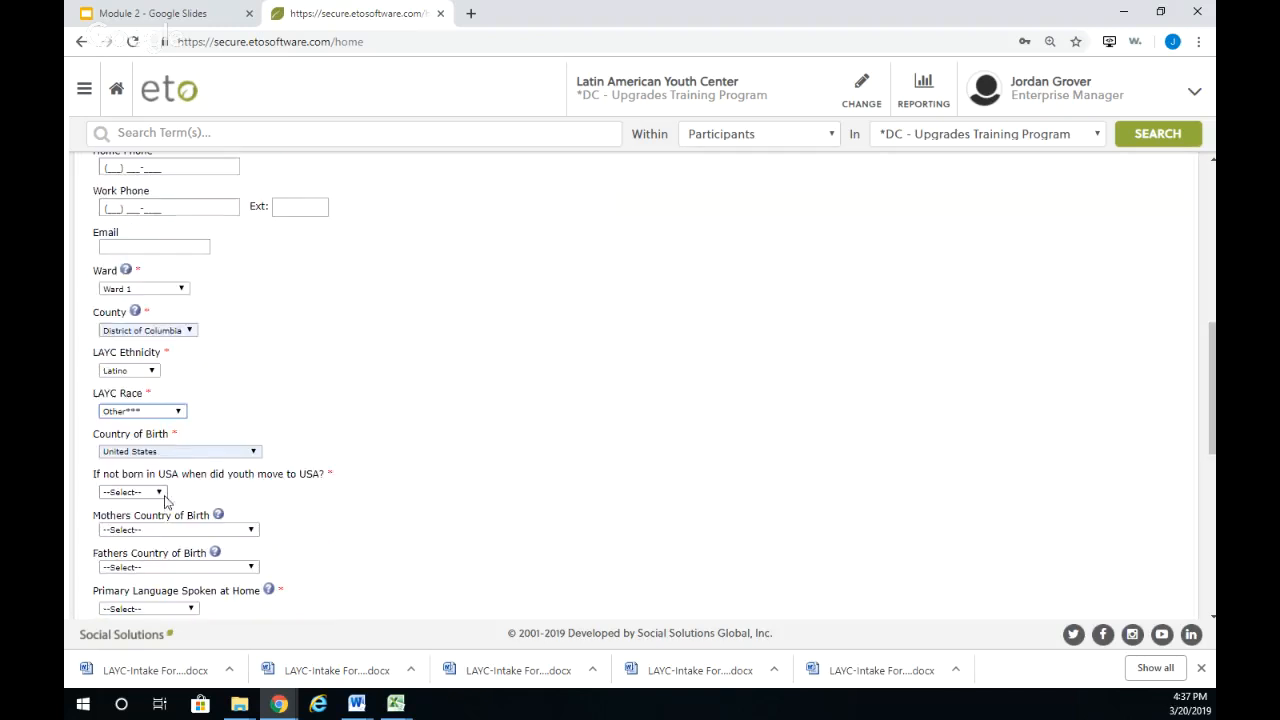
left_click(158, 491)
left_click(116, 246)
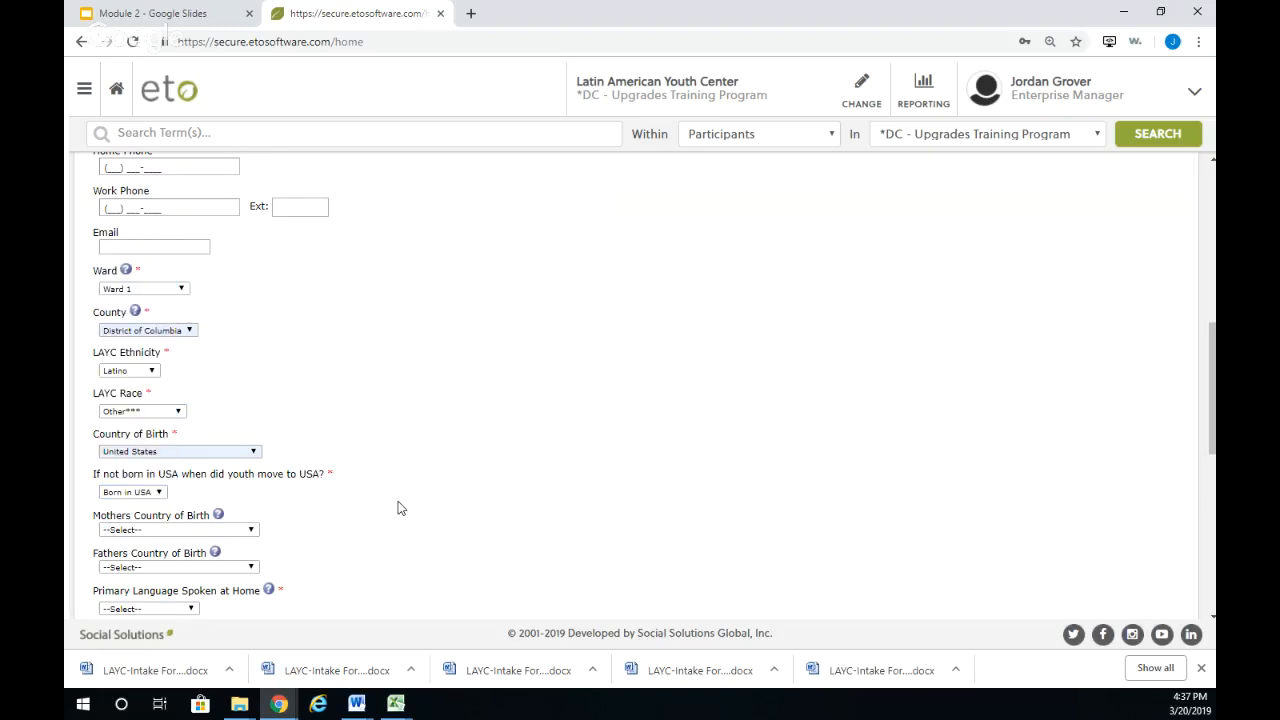
scroll(397, 508, "down", 1)
left_click(191, 528)
left_click(150, 388)
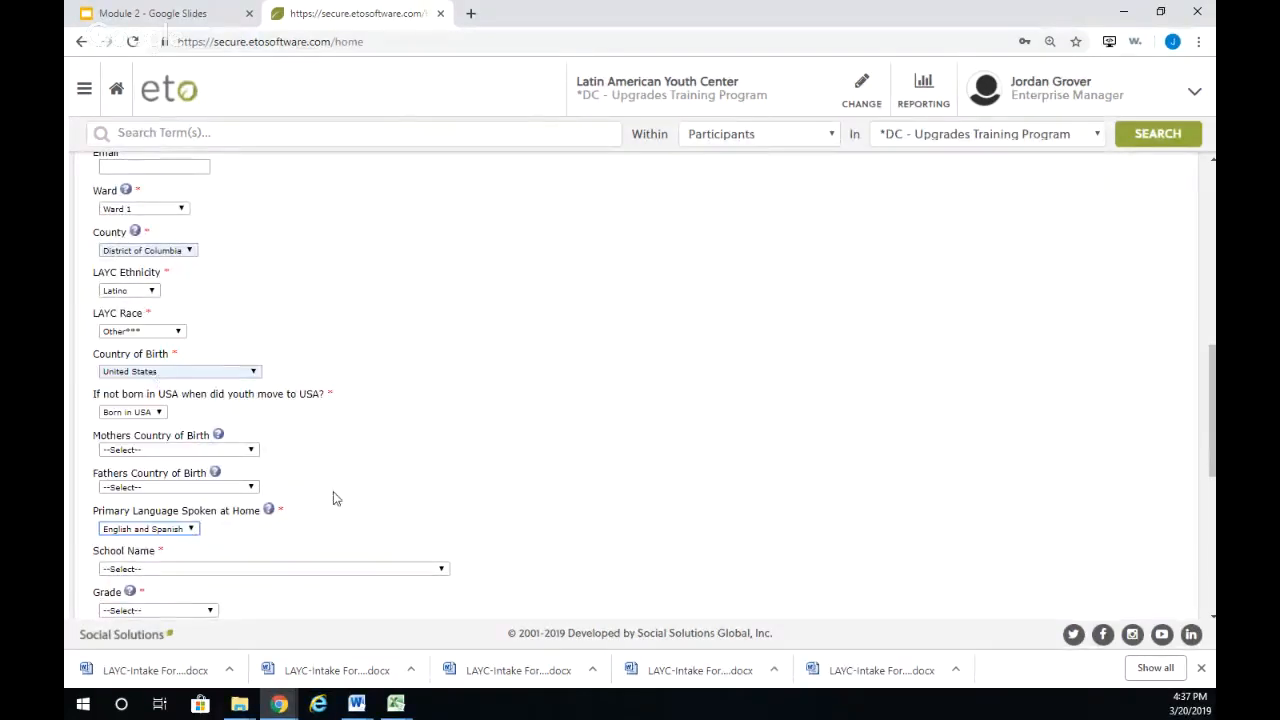
Step: Set the school to Columbia Heights Education Campus (Bell/Lincoln Multicultural) and the grade to 11th
scroll(390, 543, "down", 1)
left_click(294, 490)
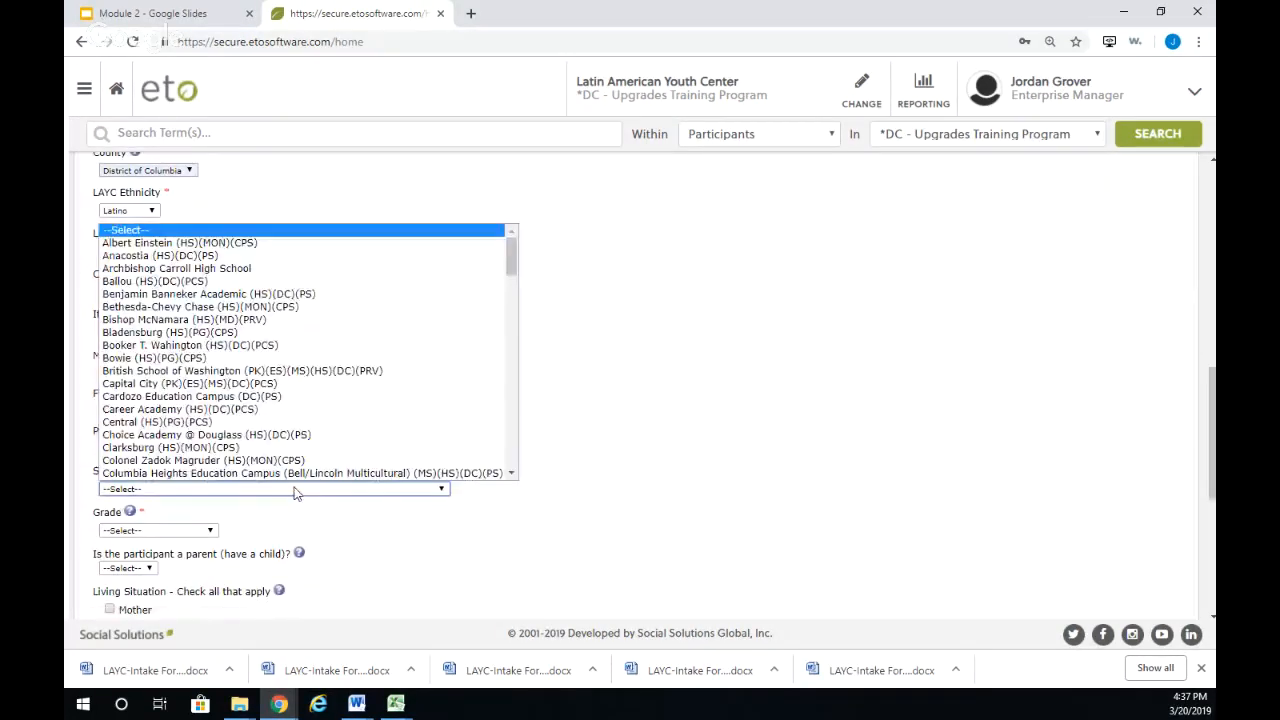
left_click(200, 471)
left_click(194, 549)
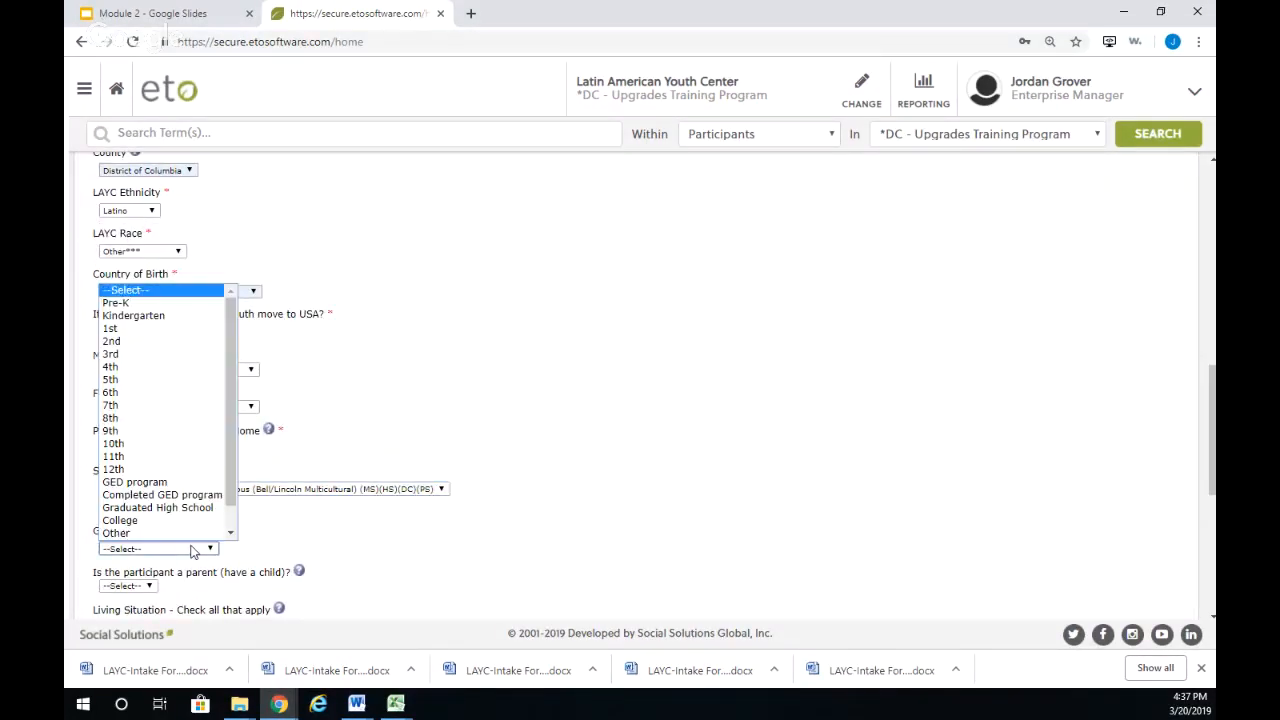
left_click(168, 457)
scroll(443, 574, "down", 1)
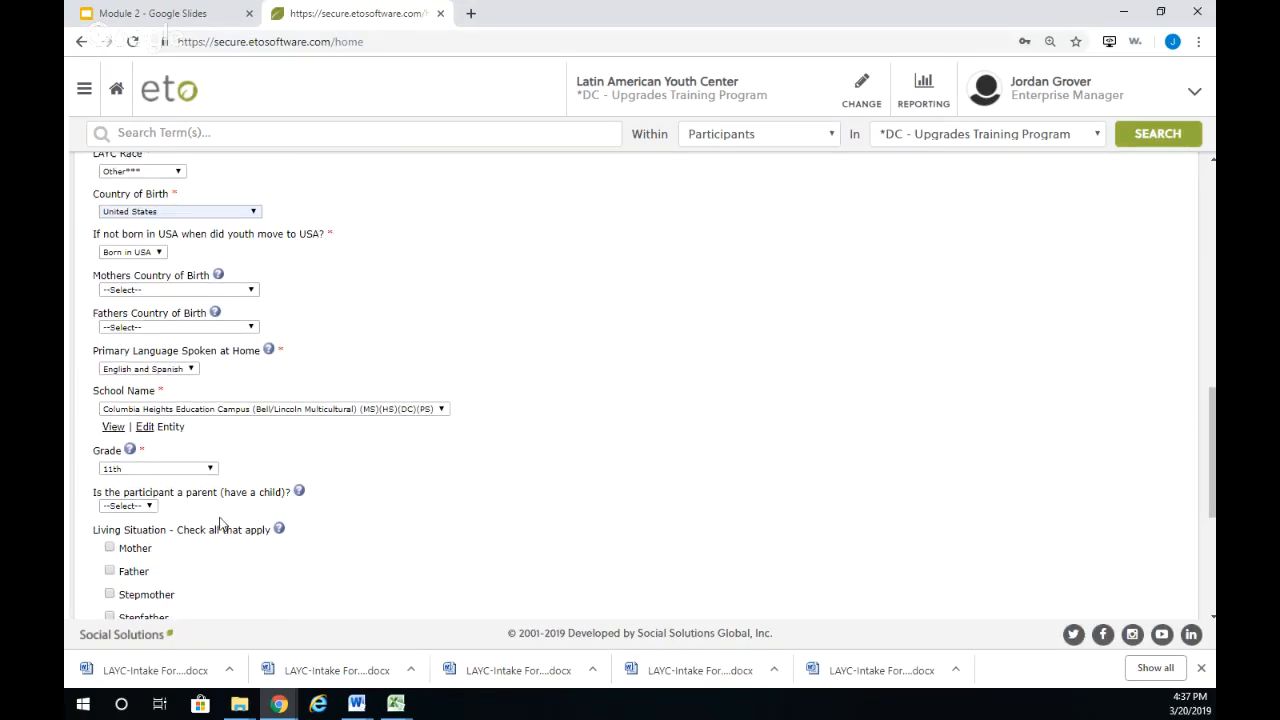
Step: Answer No to the question whether the participant is a parent and submit the new participant form
left_click(135, 509)
left_click(121, 535)
scroll(437, 554, "down", 2)
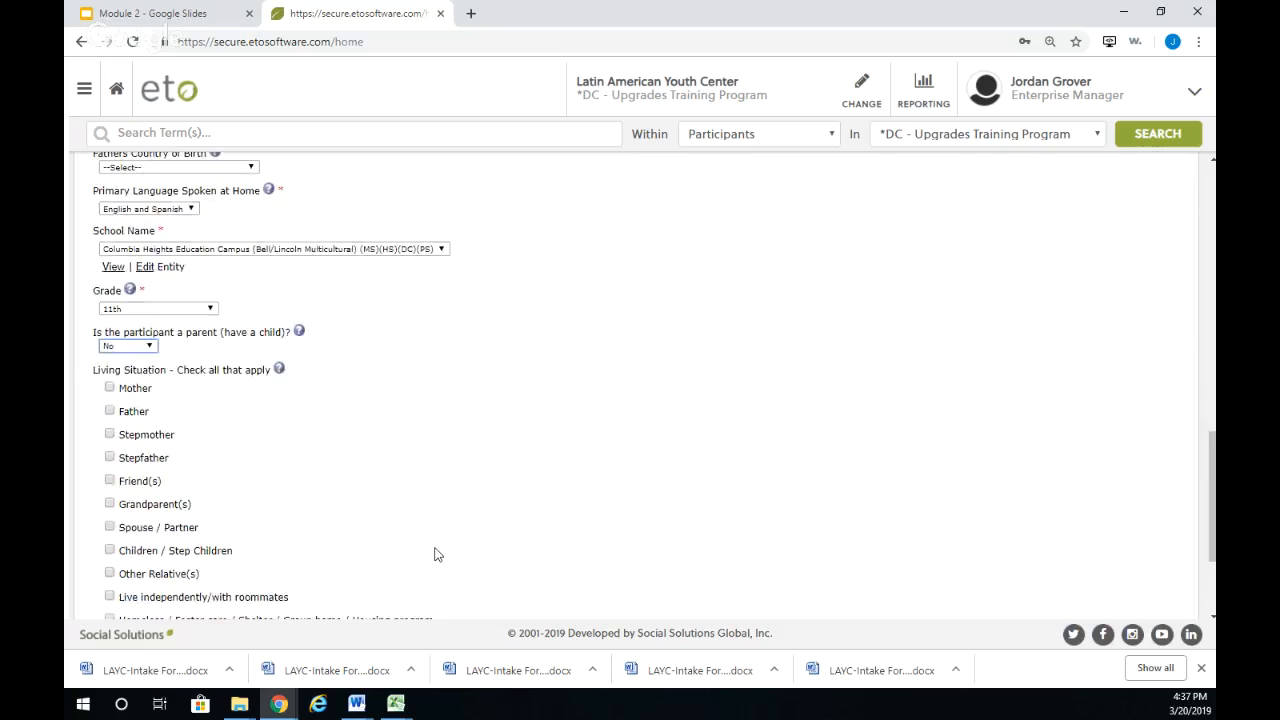
scroll(437, 554, "down", 2)
left_click(636, 596)
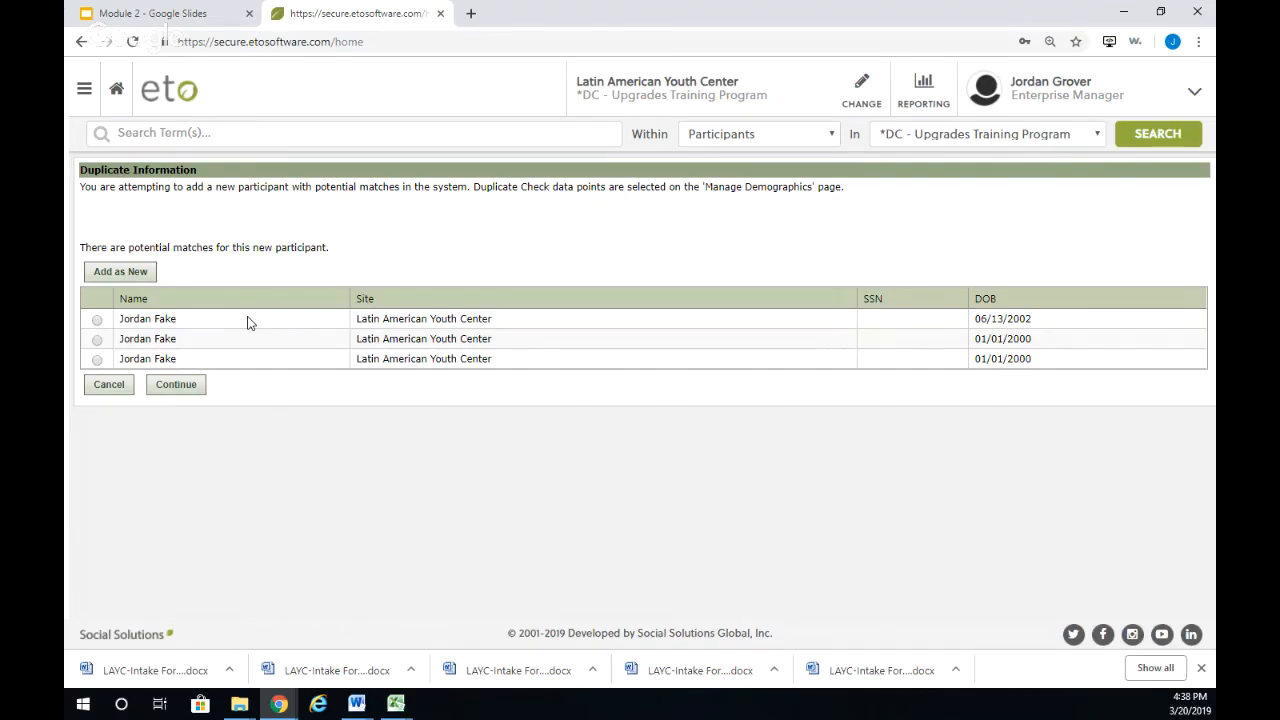
Step: Add the participant as new despite the potential duplicate matches and acknowledge the confirmation
left_click(97, 319)
left_click(119, 274)
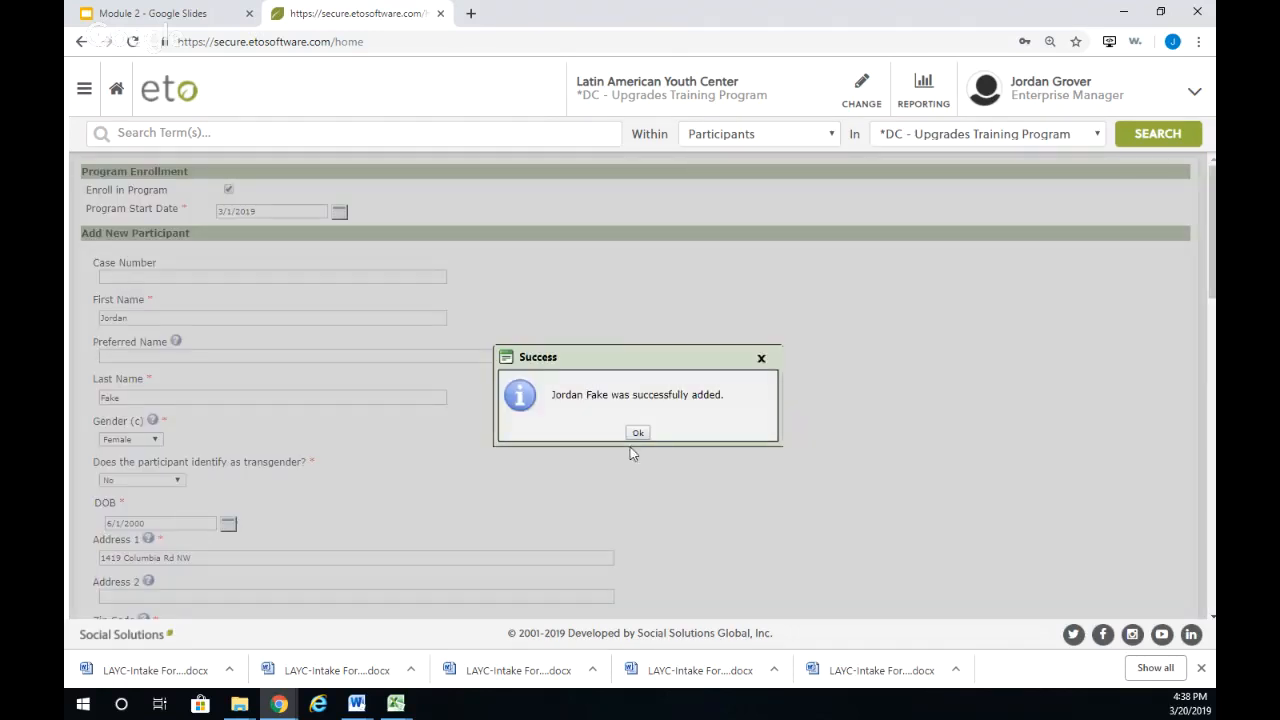
left_click(638, 435)
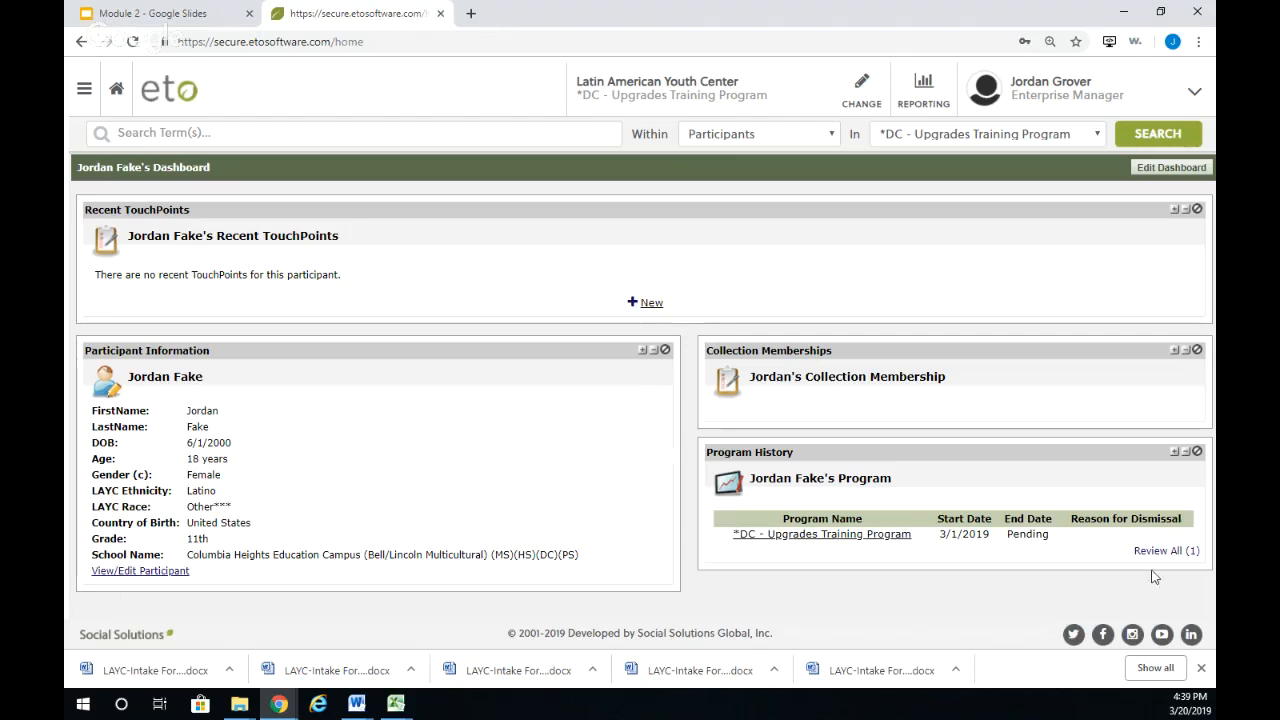
Step: View the new participant's editable information and the participant edit search page, returning to the home page
left_click(147, 572)
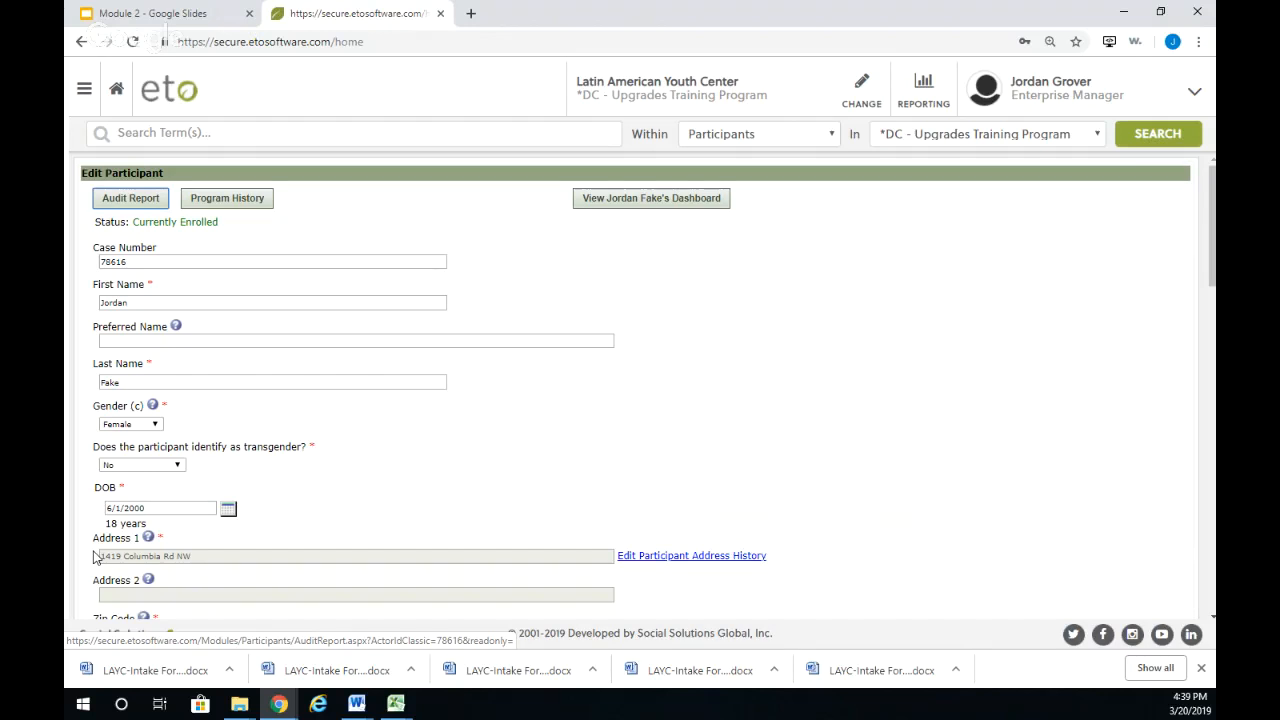
left_click(114, 95)
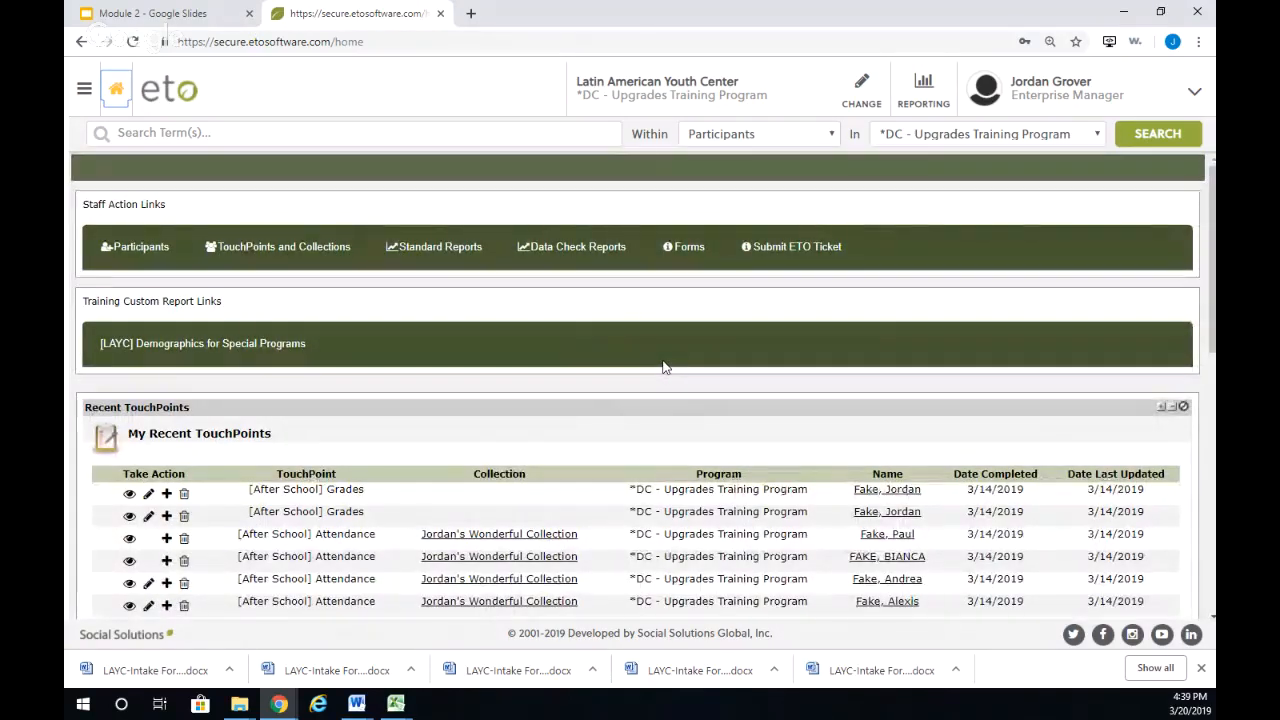
mouse_move(142, 252)
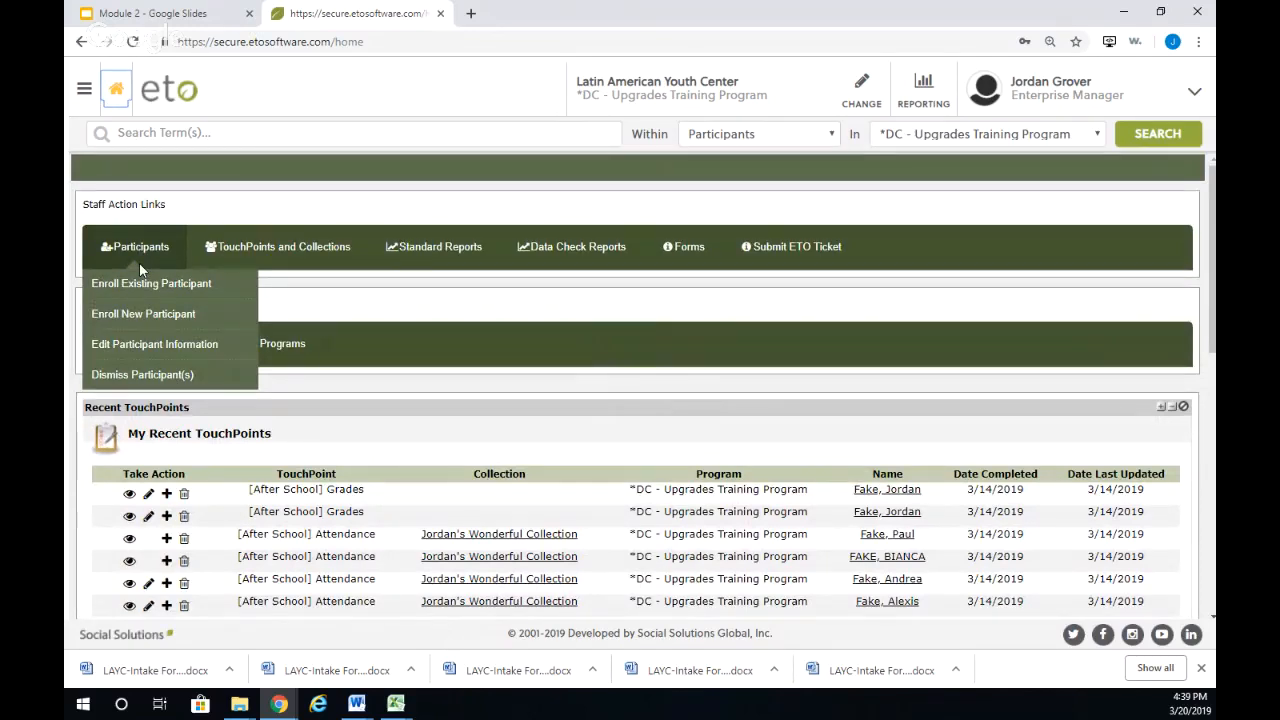
left_click(166, 348)
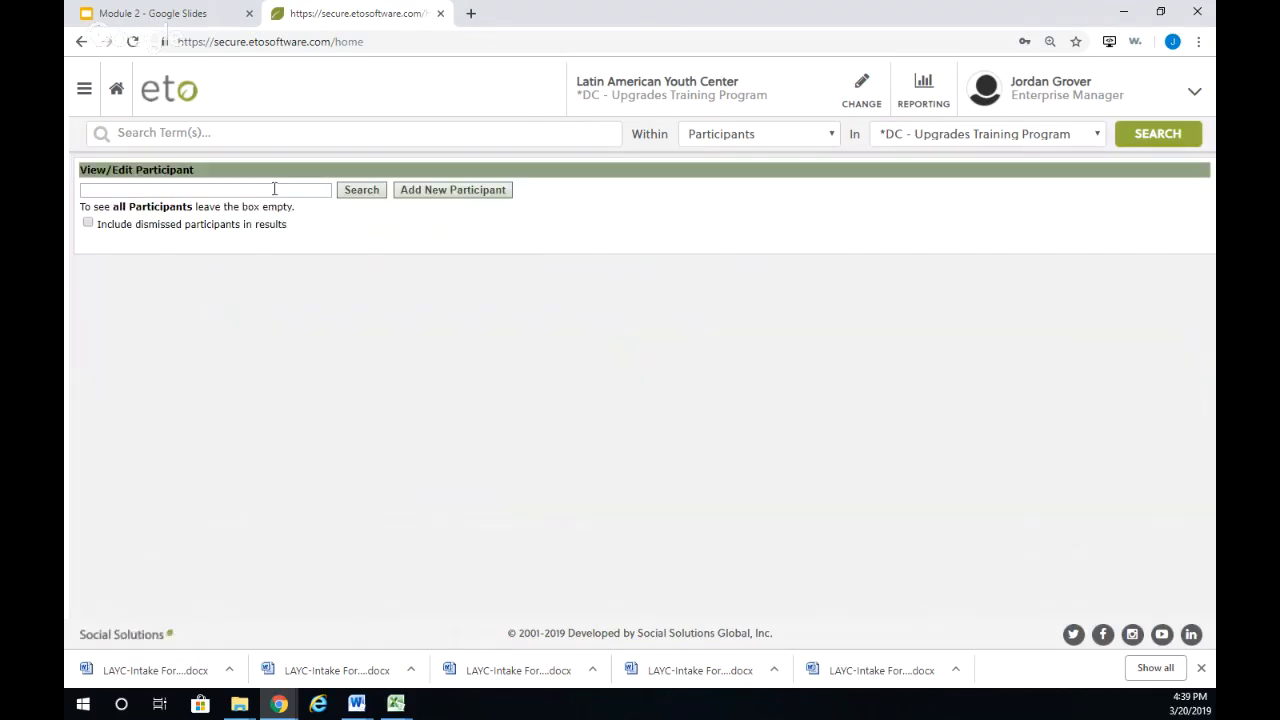
left_click(274, 189)
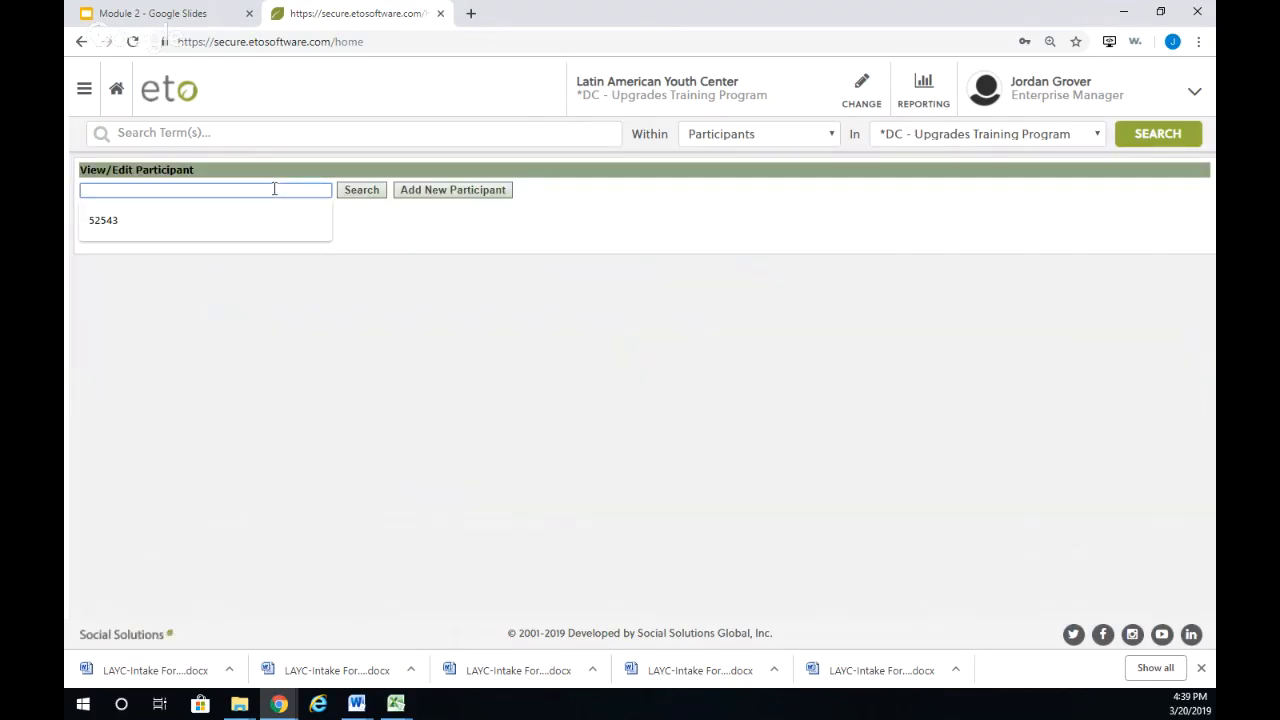
left_click(120, 88)
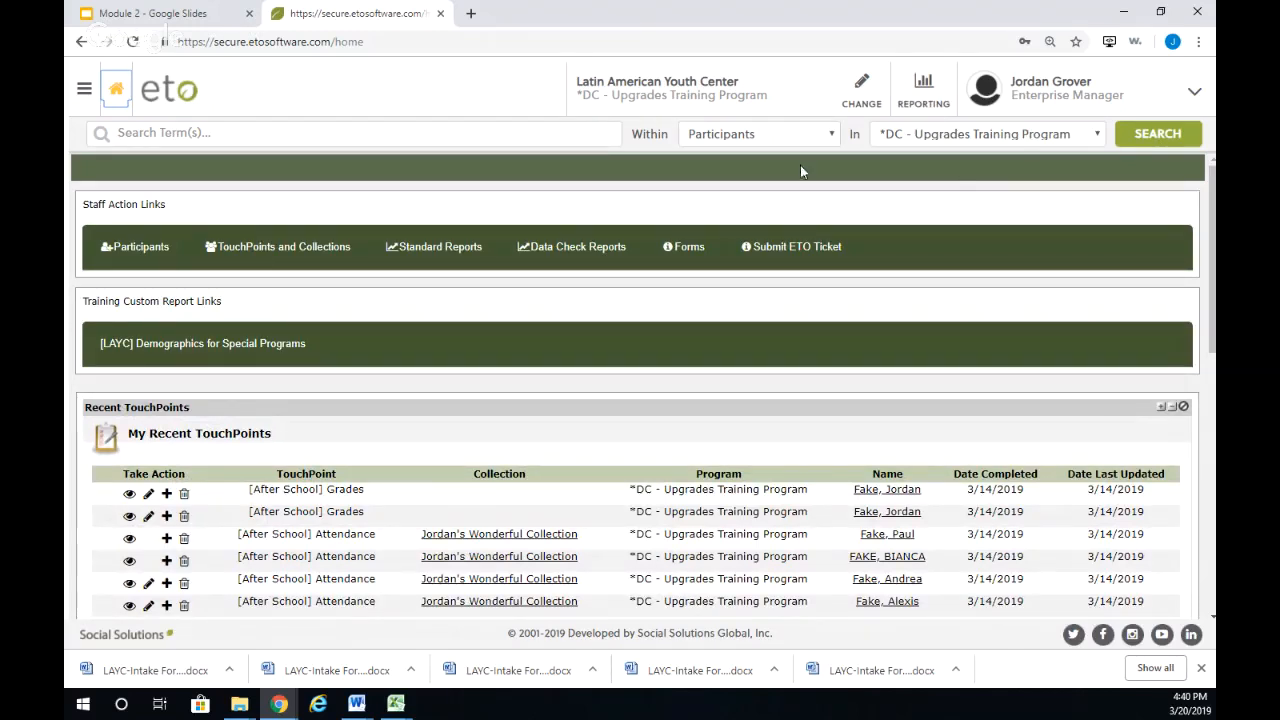
Step: List all participants in *DC - Upgrades Training Program and open the dashboard of the first one listed
left_click(427, 131)
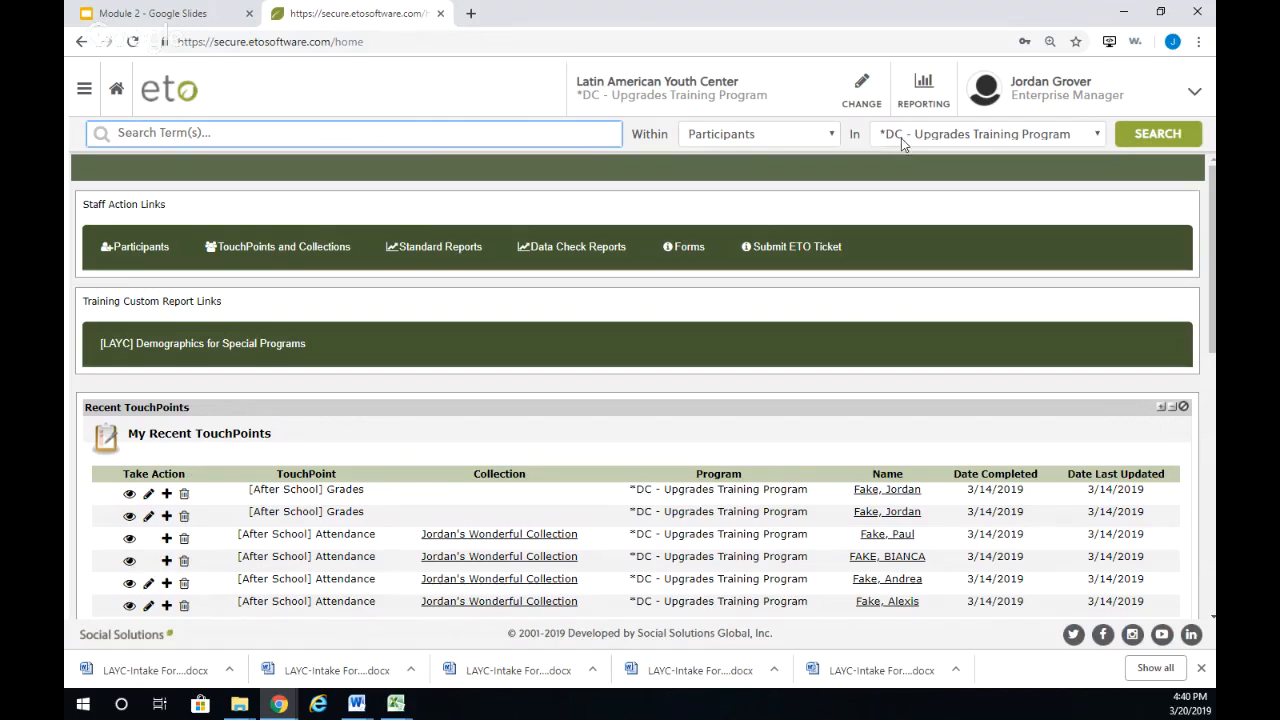
left_click(1163, 138)
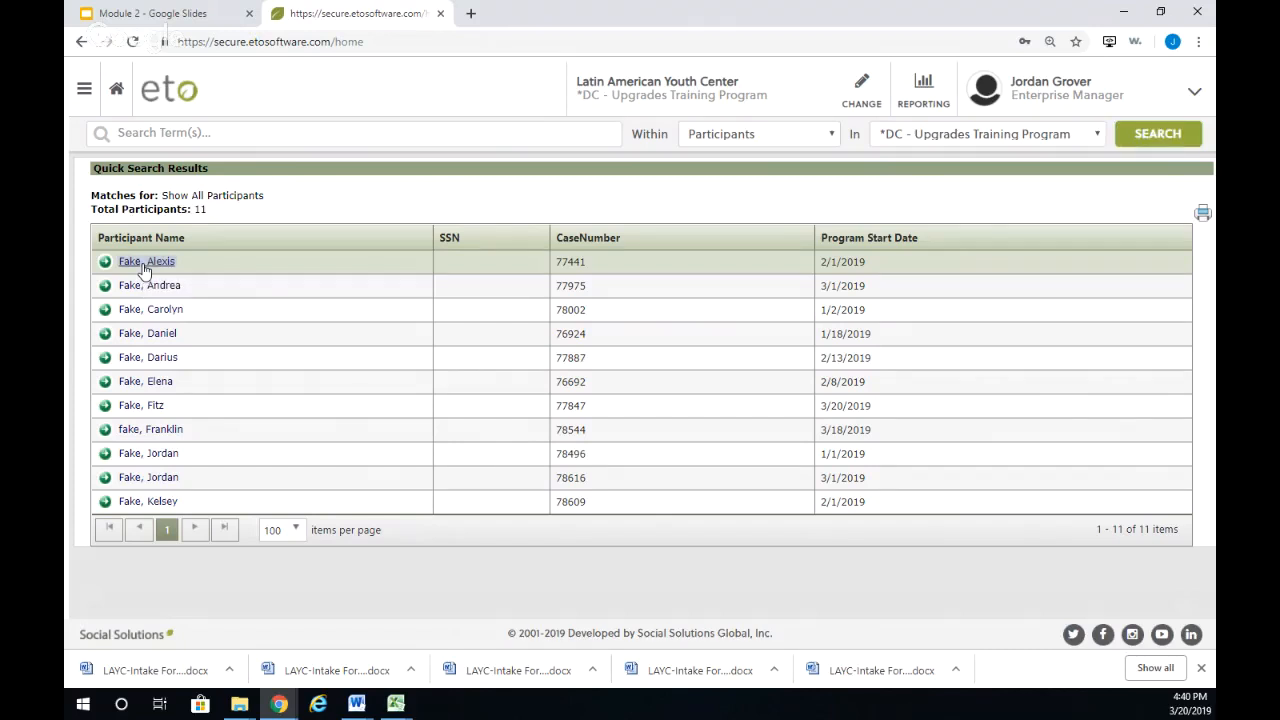
left_click(145, 266)
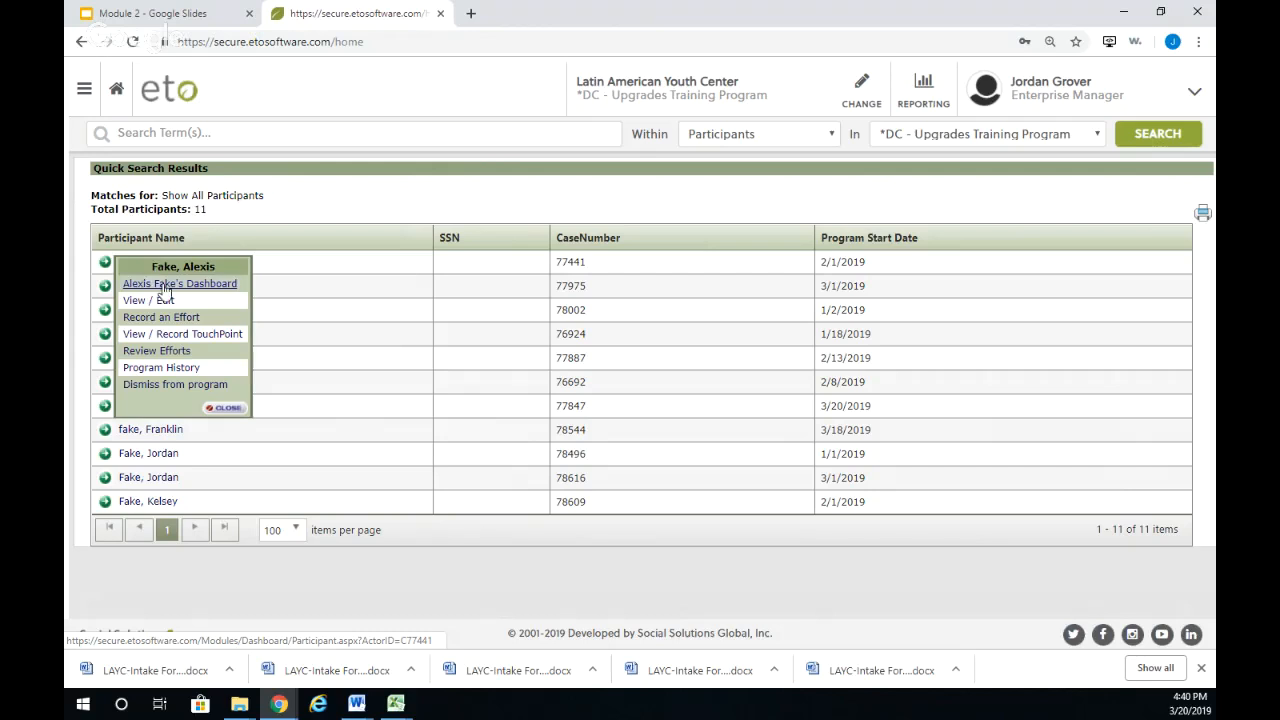
left_click(170, 286)
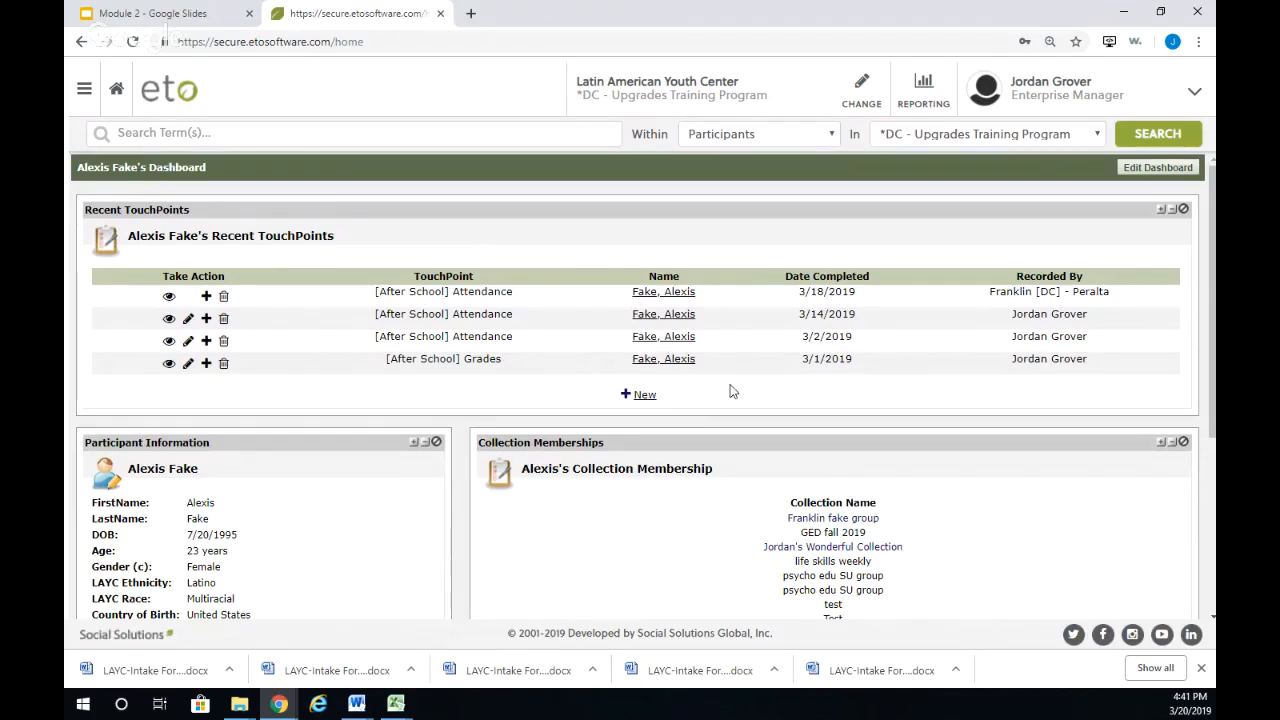
Step: Examine the participant's dashboard, including collection memberships, and review the full program history before returning to the dashboard
scroll(722, 391, "down", 2)
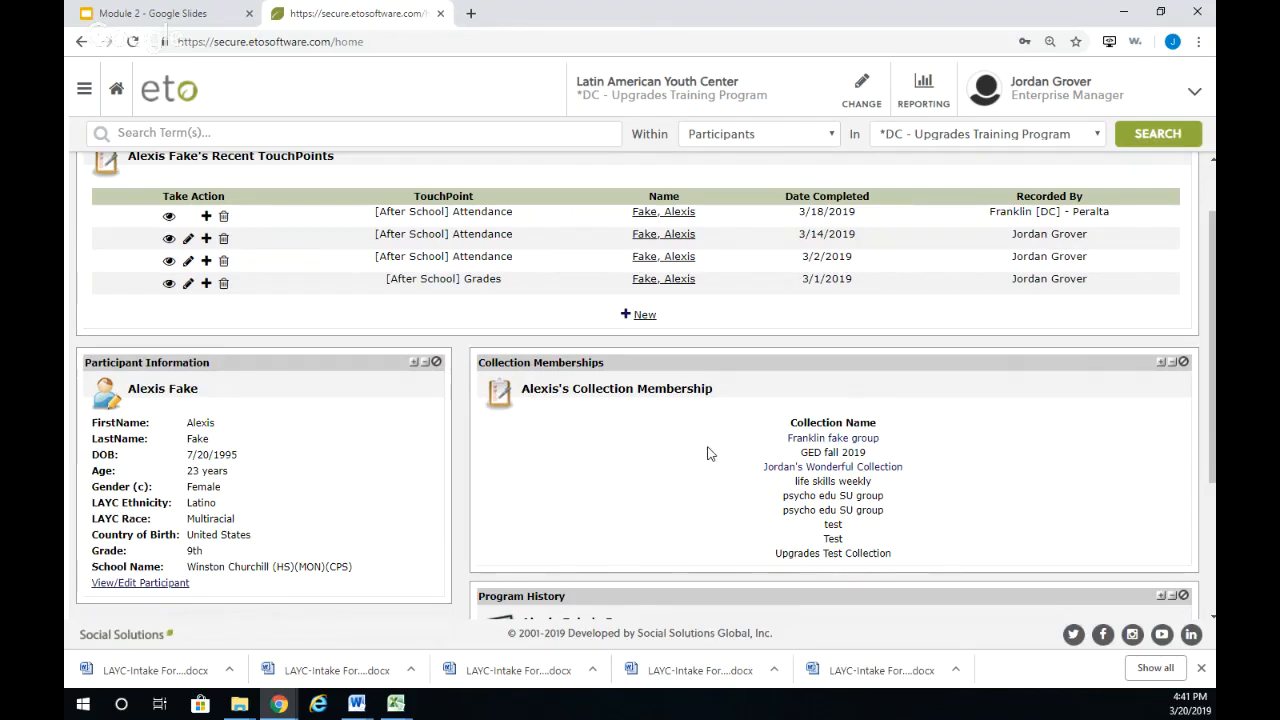
scroll(707, 454, "down", 3)
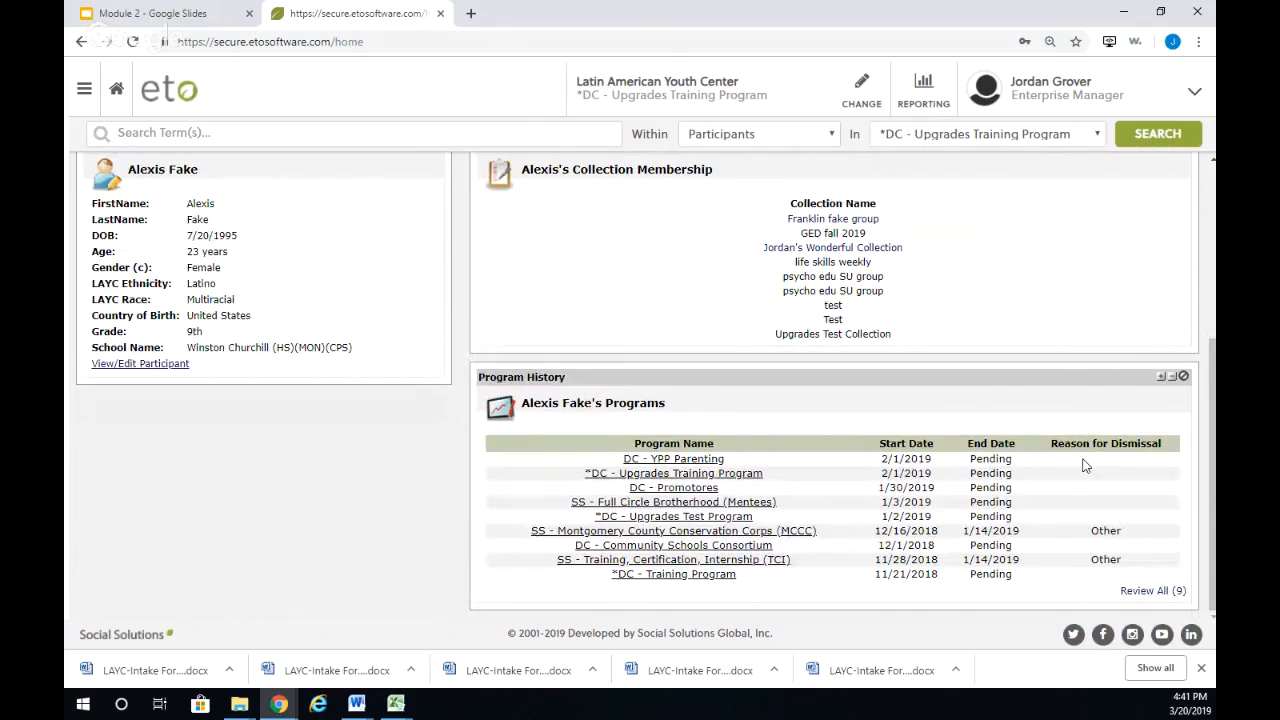
left_click(1175, 595)
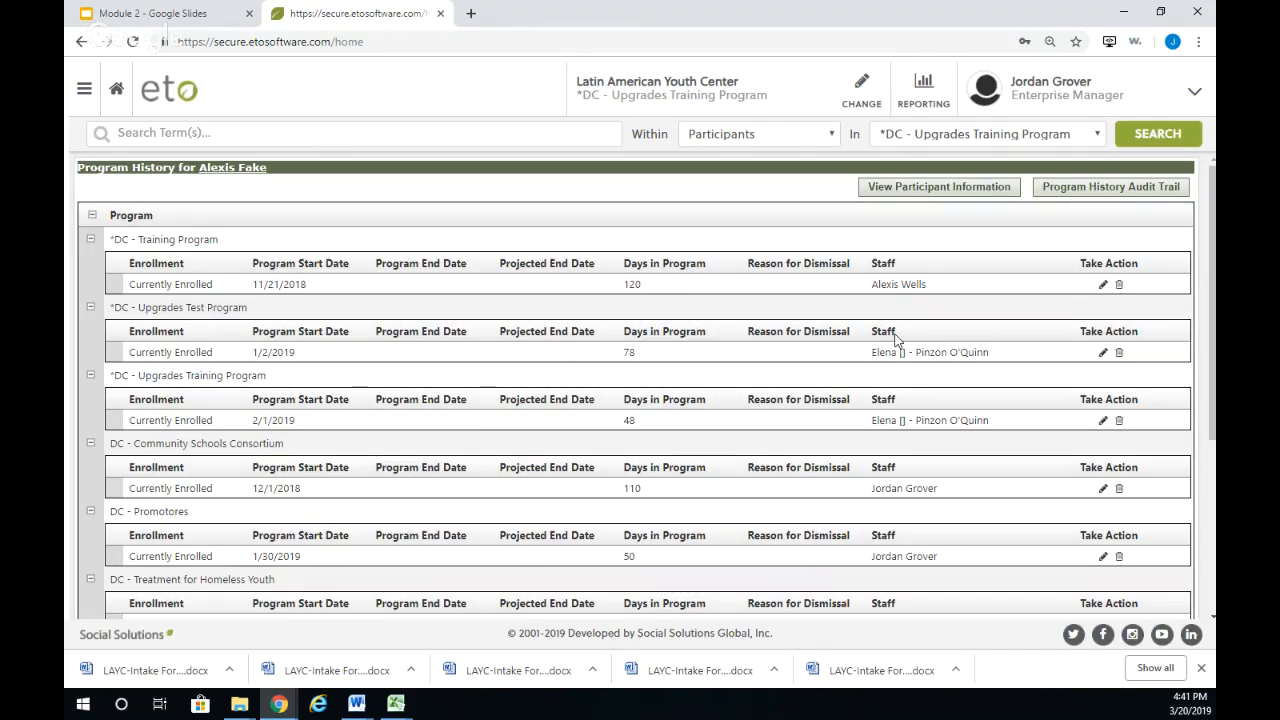
scroll(897, 337, "down", 3)
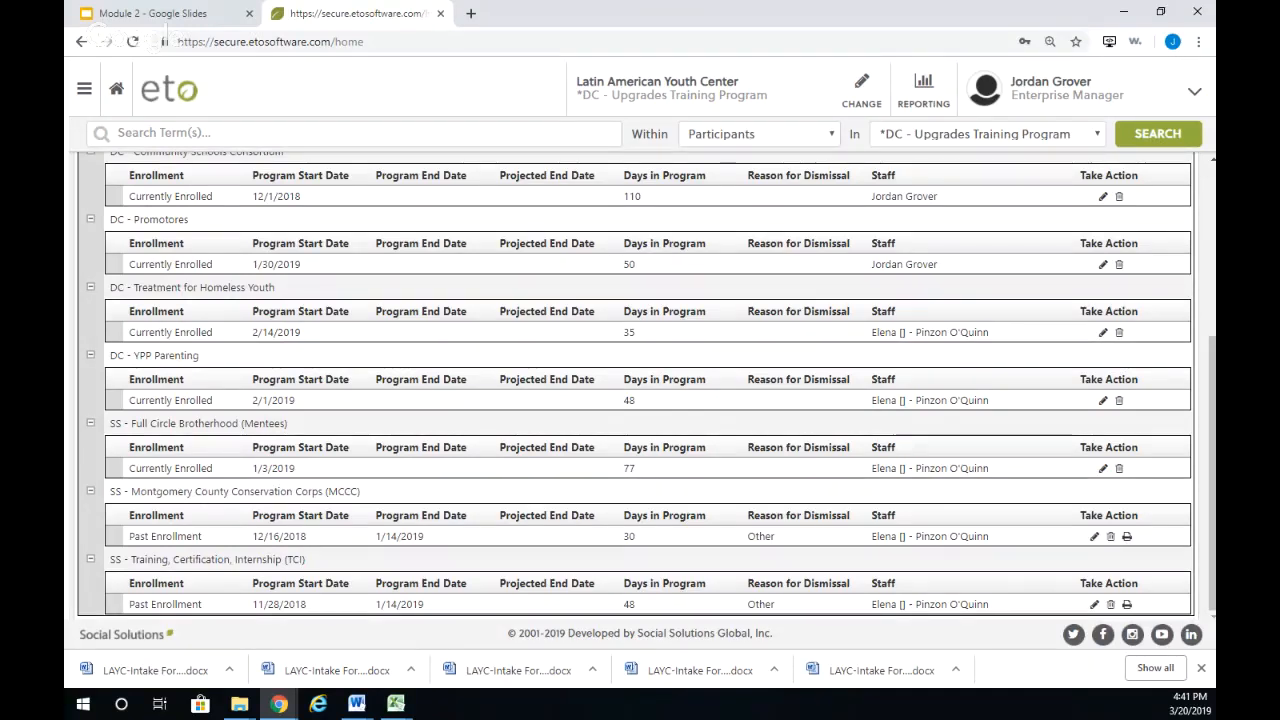
left_click(81, 41)
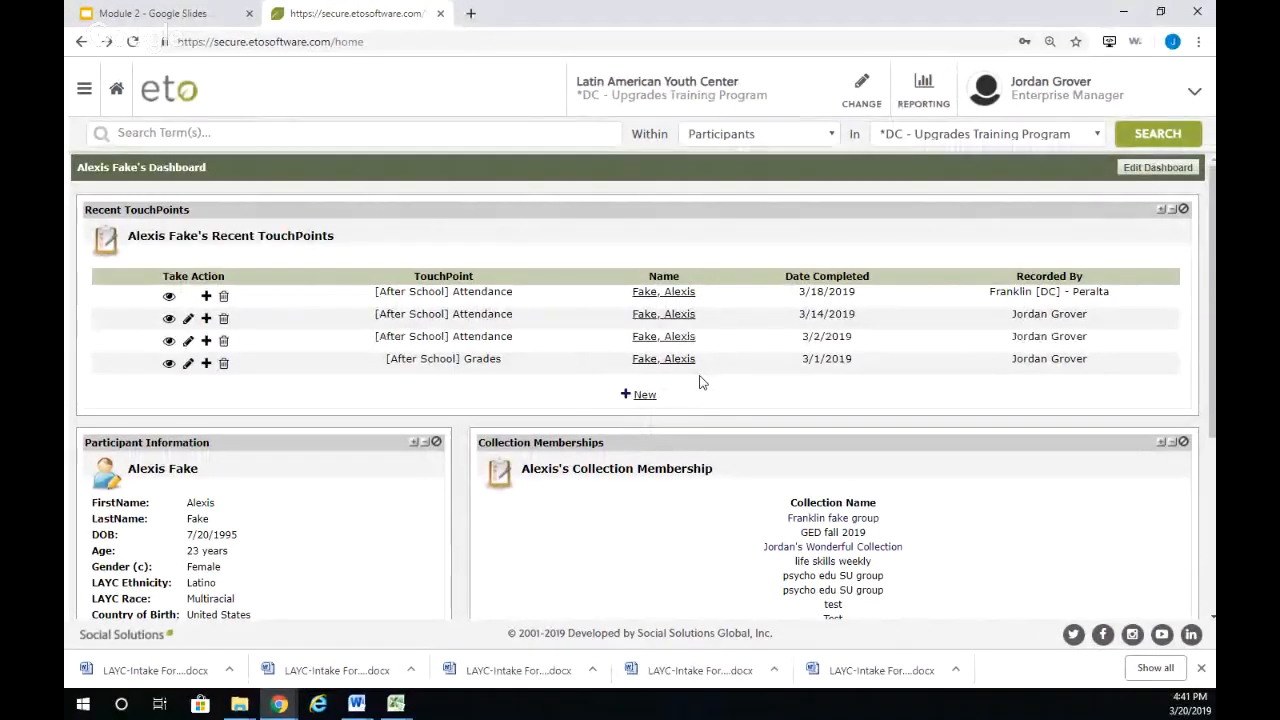
Step: Start dismissing participants from *DC - Upgrades Training Program and search for the enrolled ones by last name
left_click(118, 91)
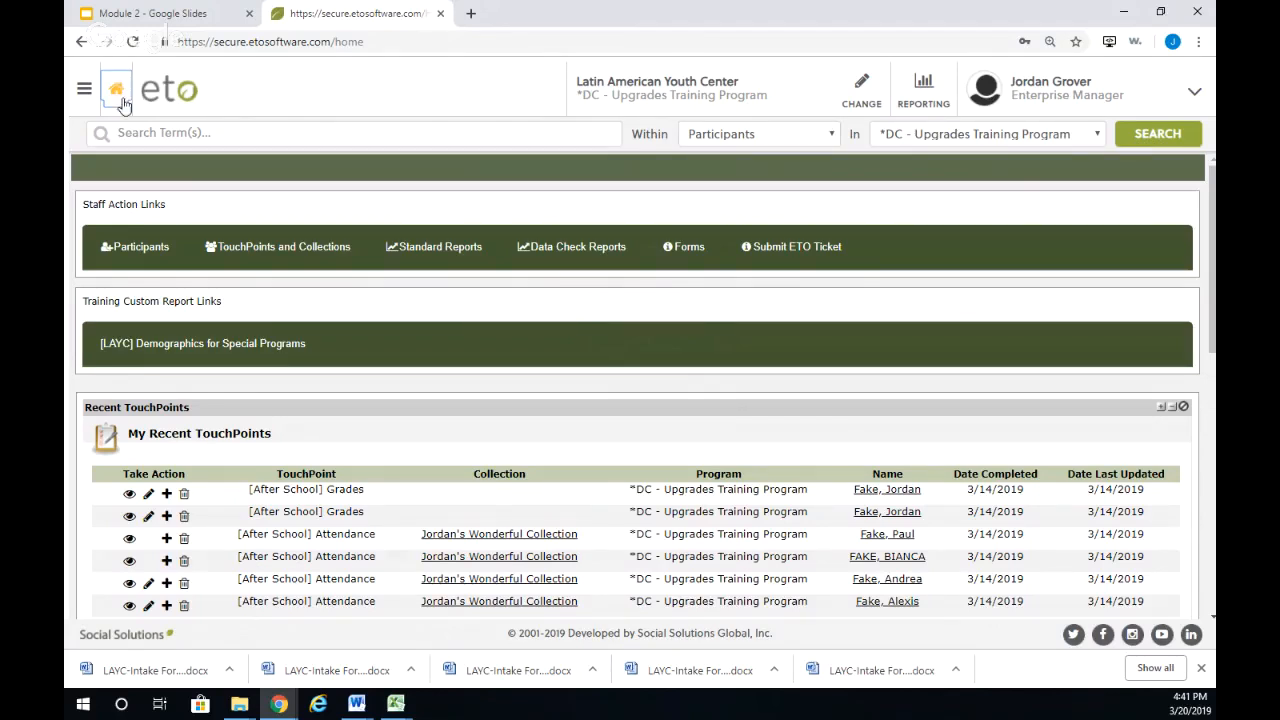
mouse_move(134, 250)
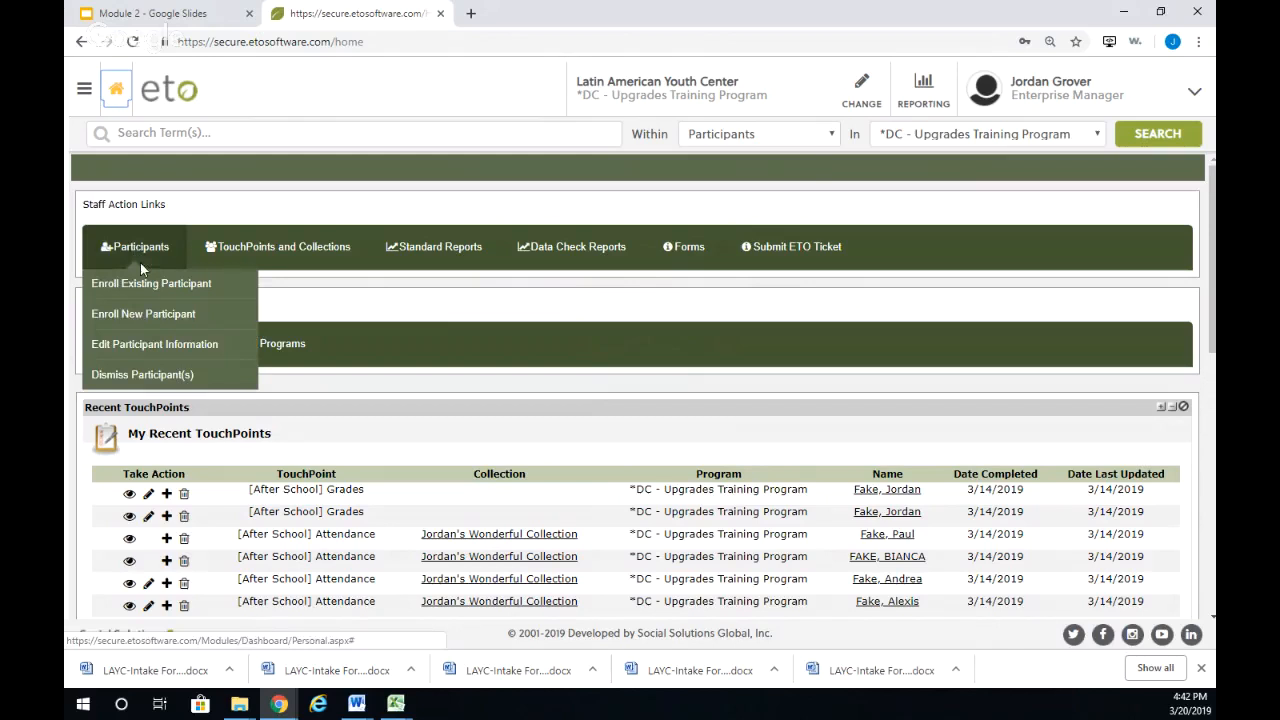
left_click(156, 379)
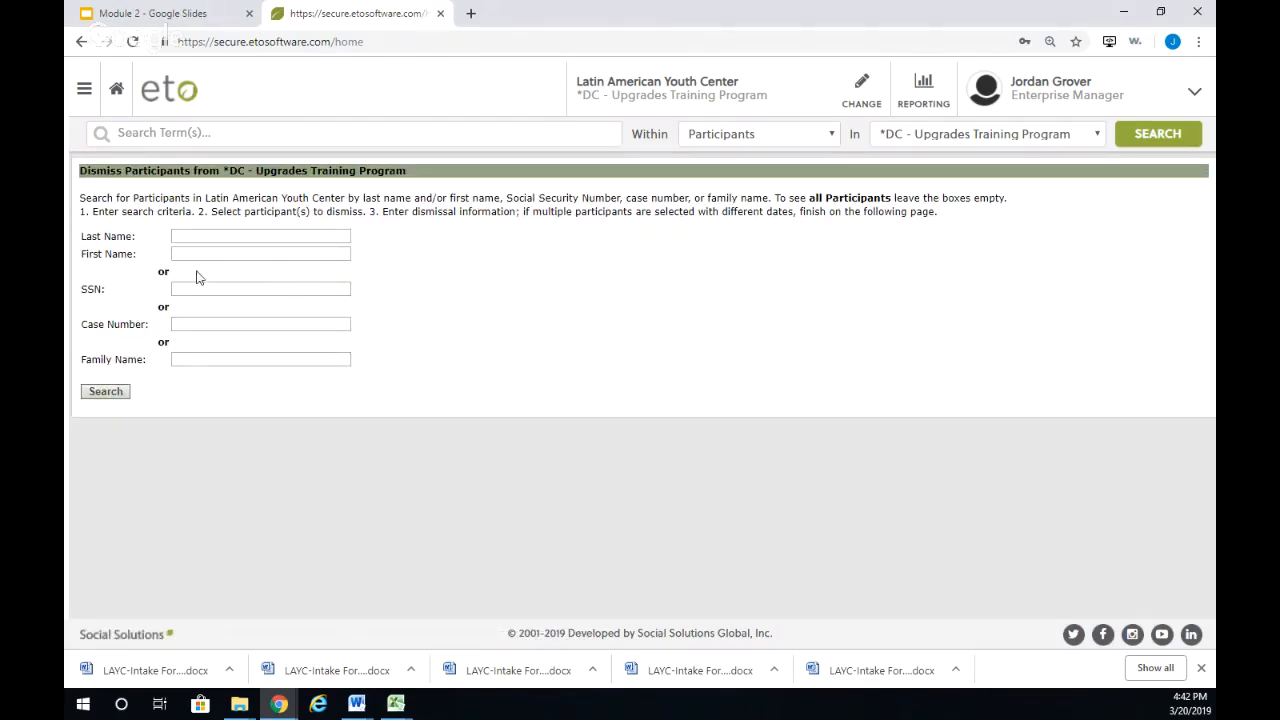
left_click(189, 237)
type("fake")
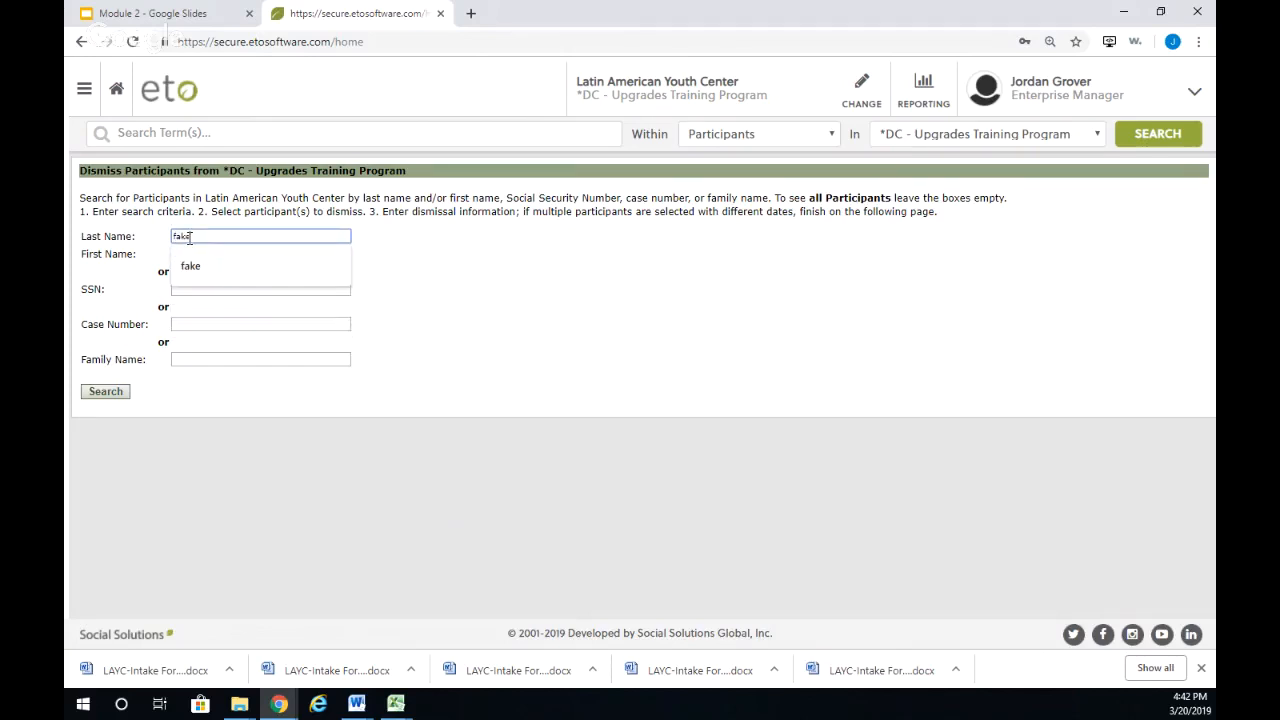
left_click(113, 398)
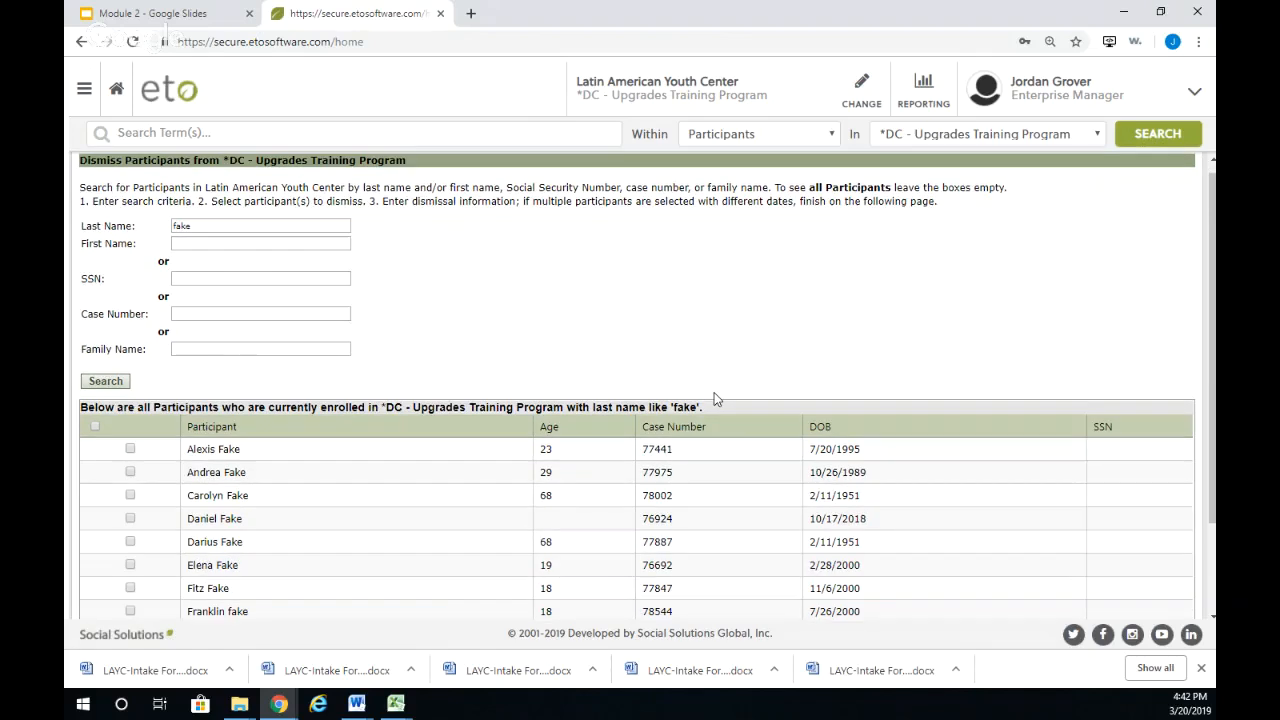
Step: Select only the two participants who share the same first and last name for dismissal
scroll(714, 395, "down", 2)
left_click(130, 379)
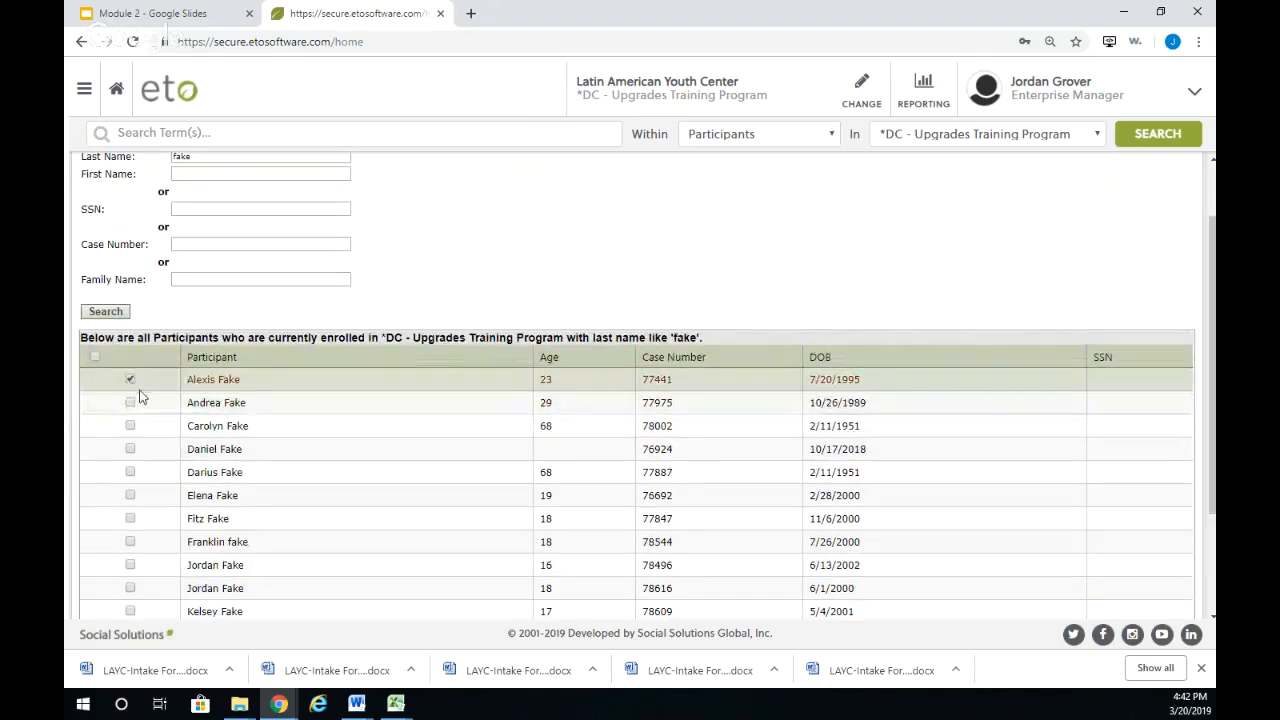
left_click(130, 565)
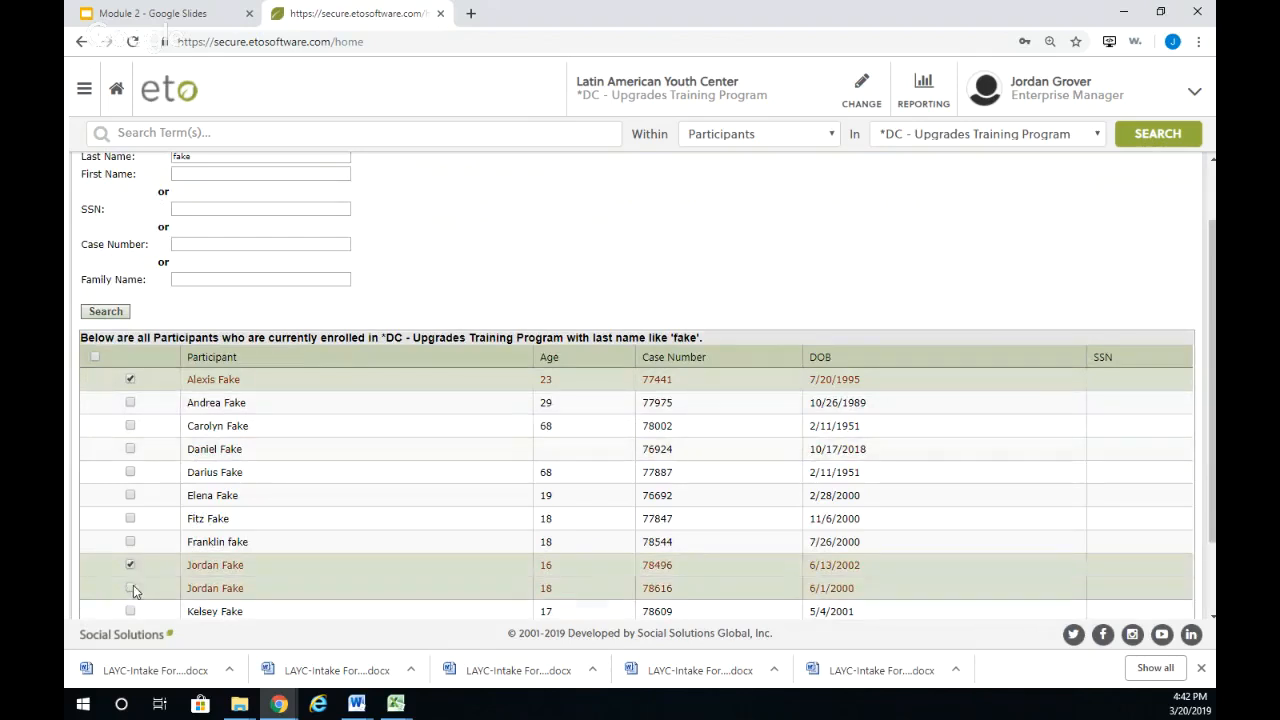
left_click(130, 588)
left_click(130, 379)
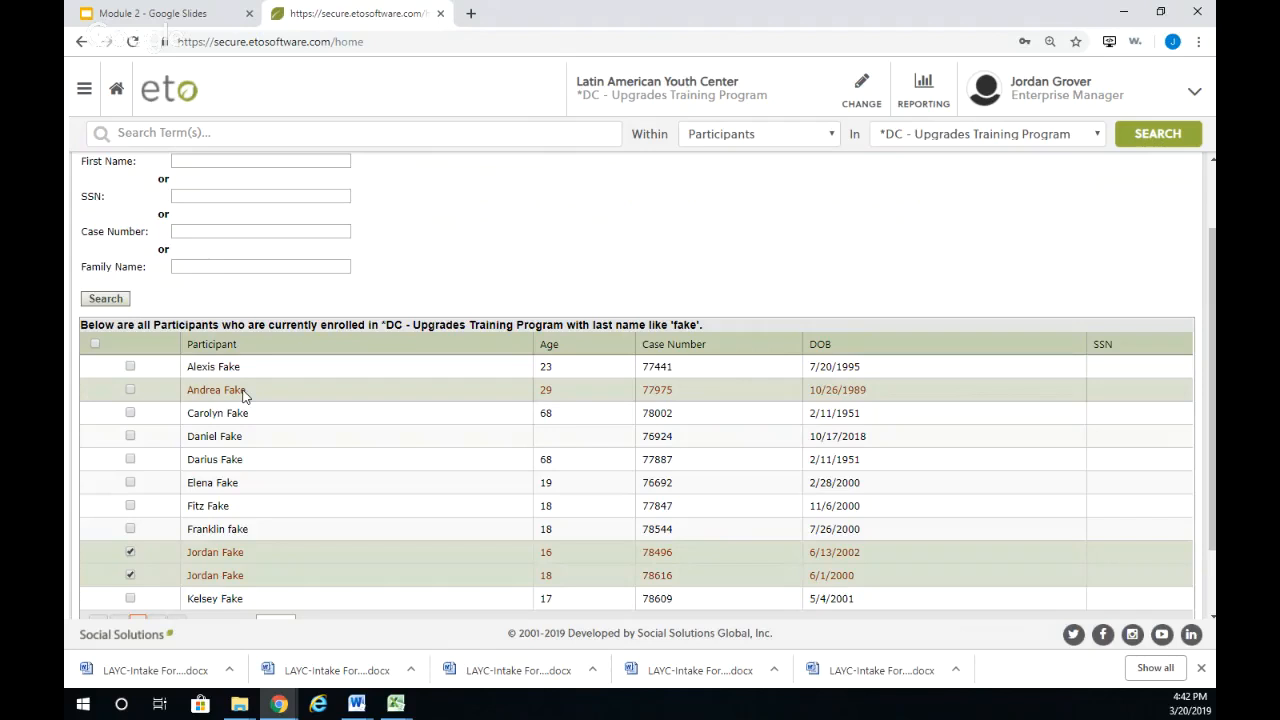
Step: Choose to dismiss the selected participants with the same program end dates and continue to the dismissal details
scroll(200, 420, "down", 1)
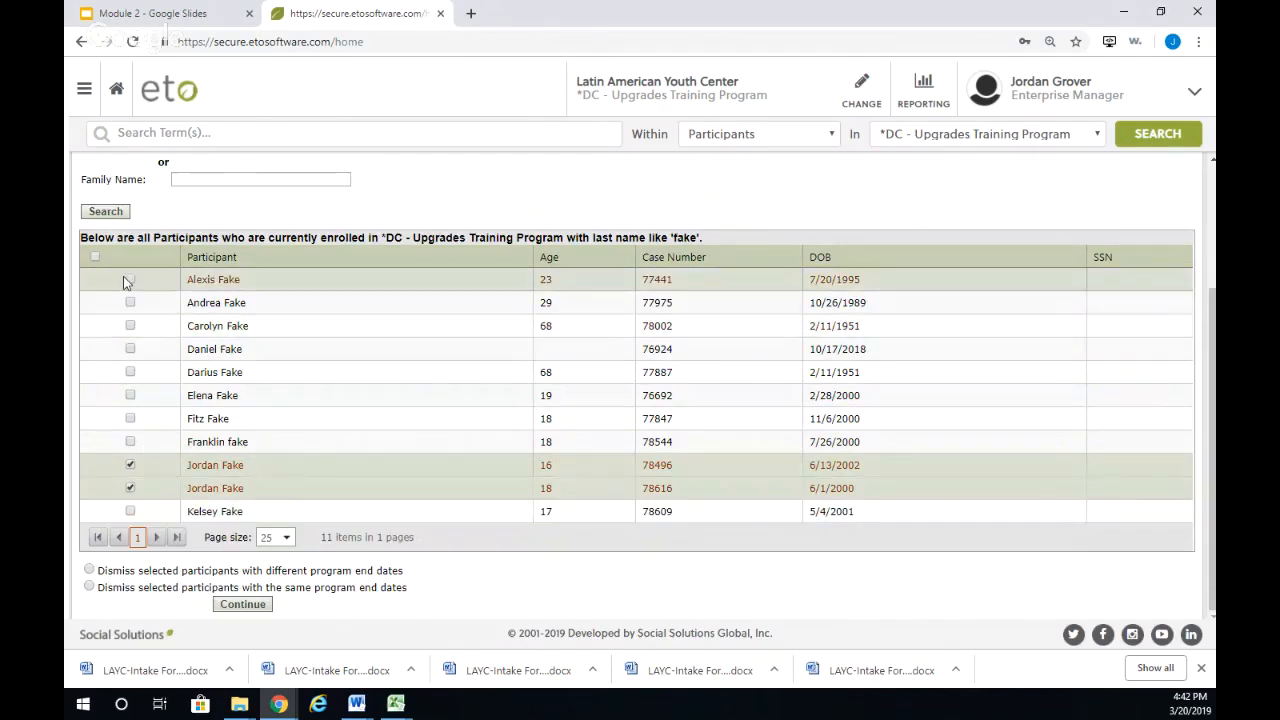
left_click(160, 589)
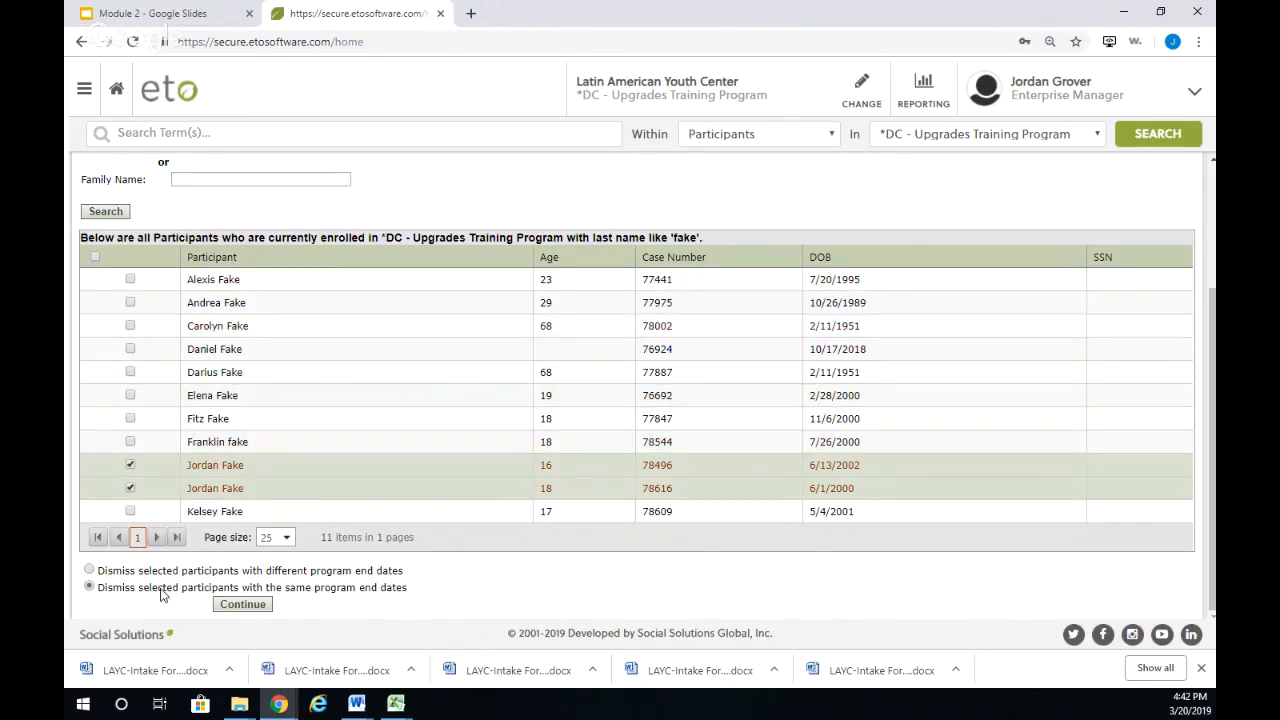
left_click(241, 605)
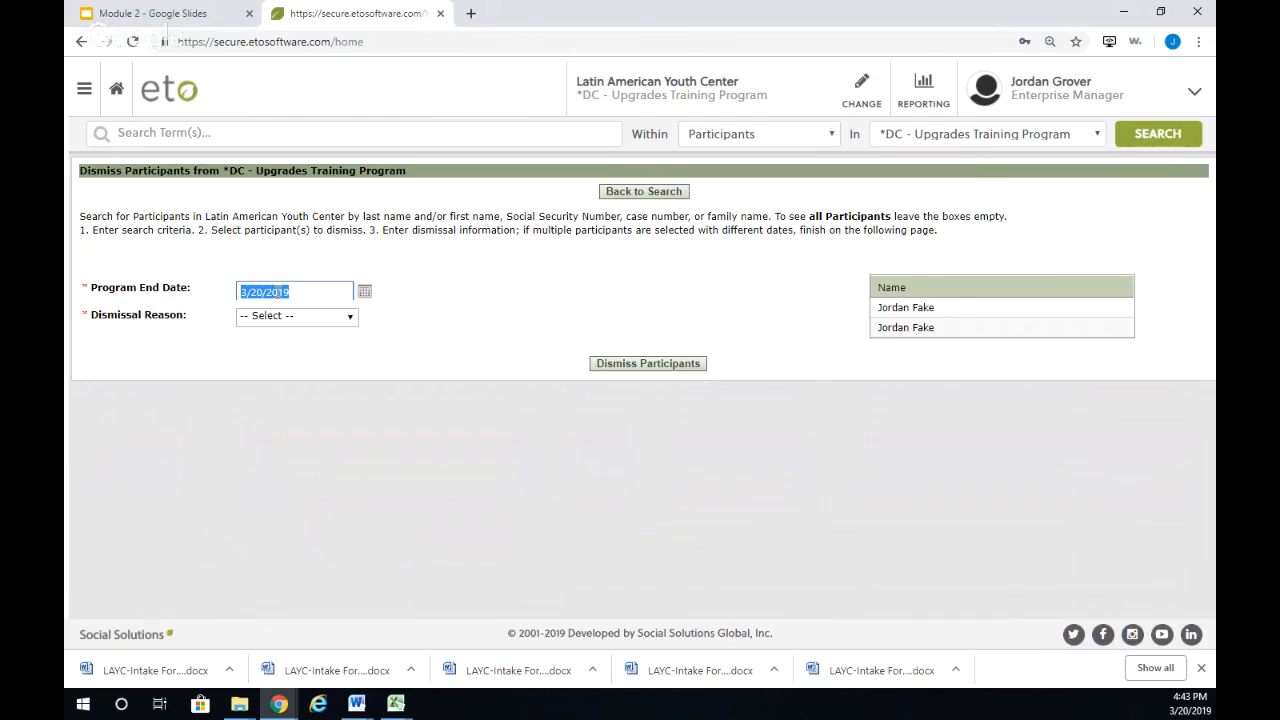
Step: Dismiss both participants with program end date 3/20/2019 and dismissal reason Aged Out of Program
left_click(305, 295)
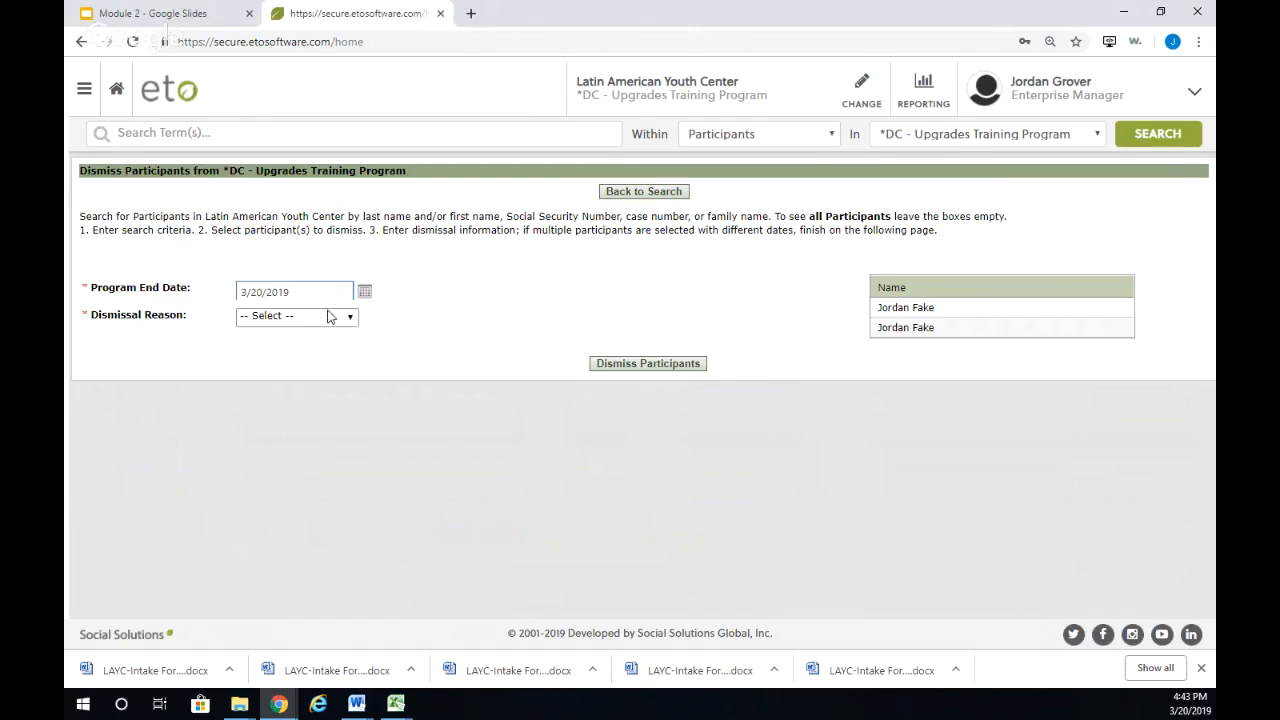
left_click(330, 320)
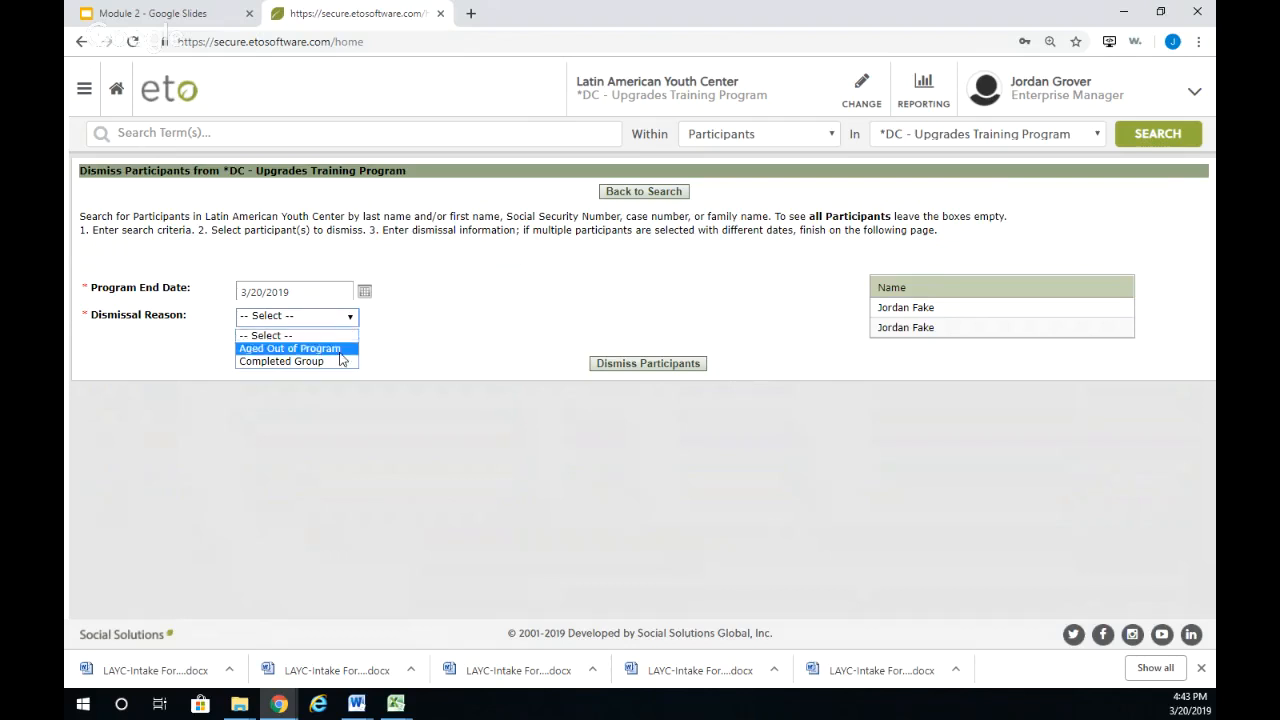
left_click(300, 348)
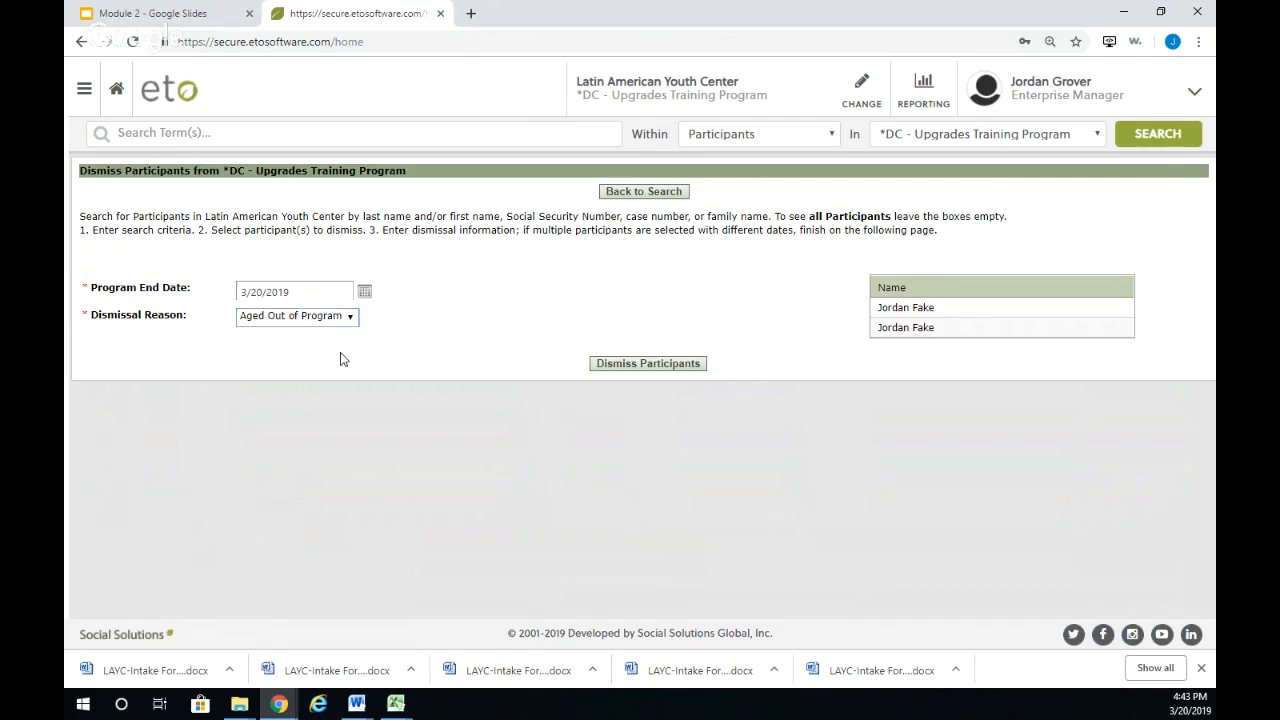
left_click(666, 368)
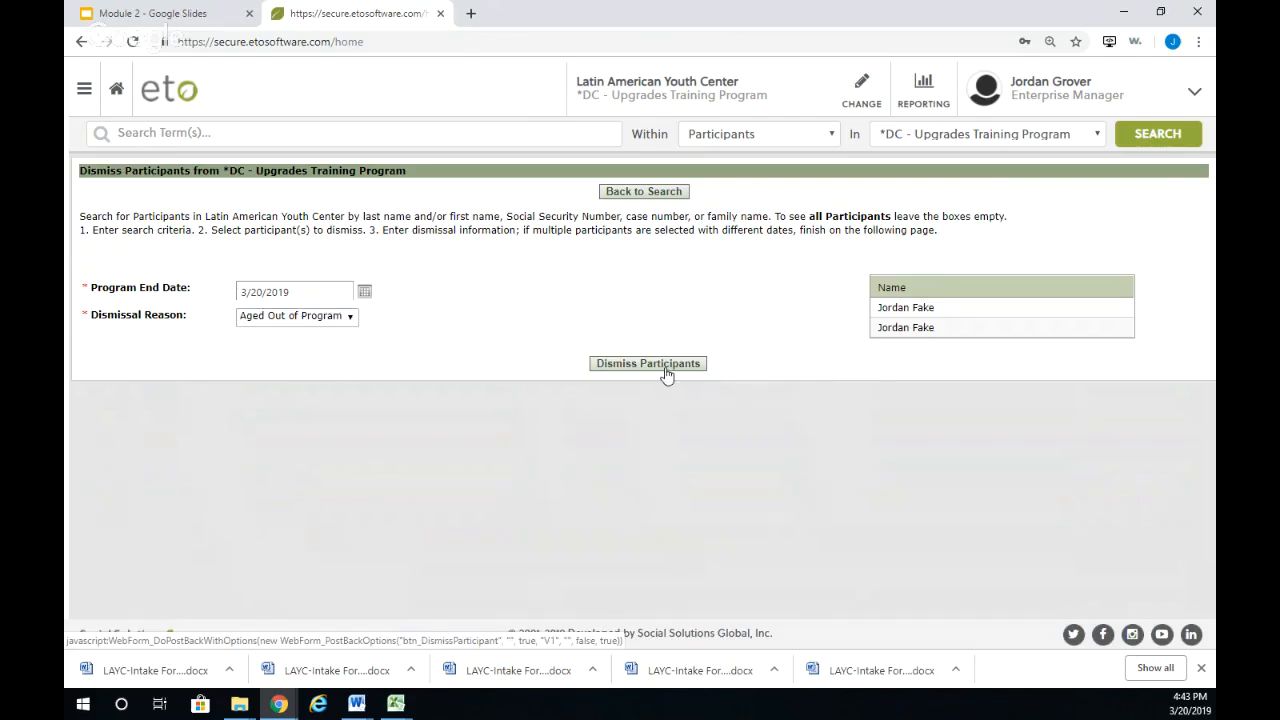